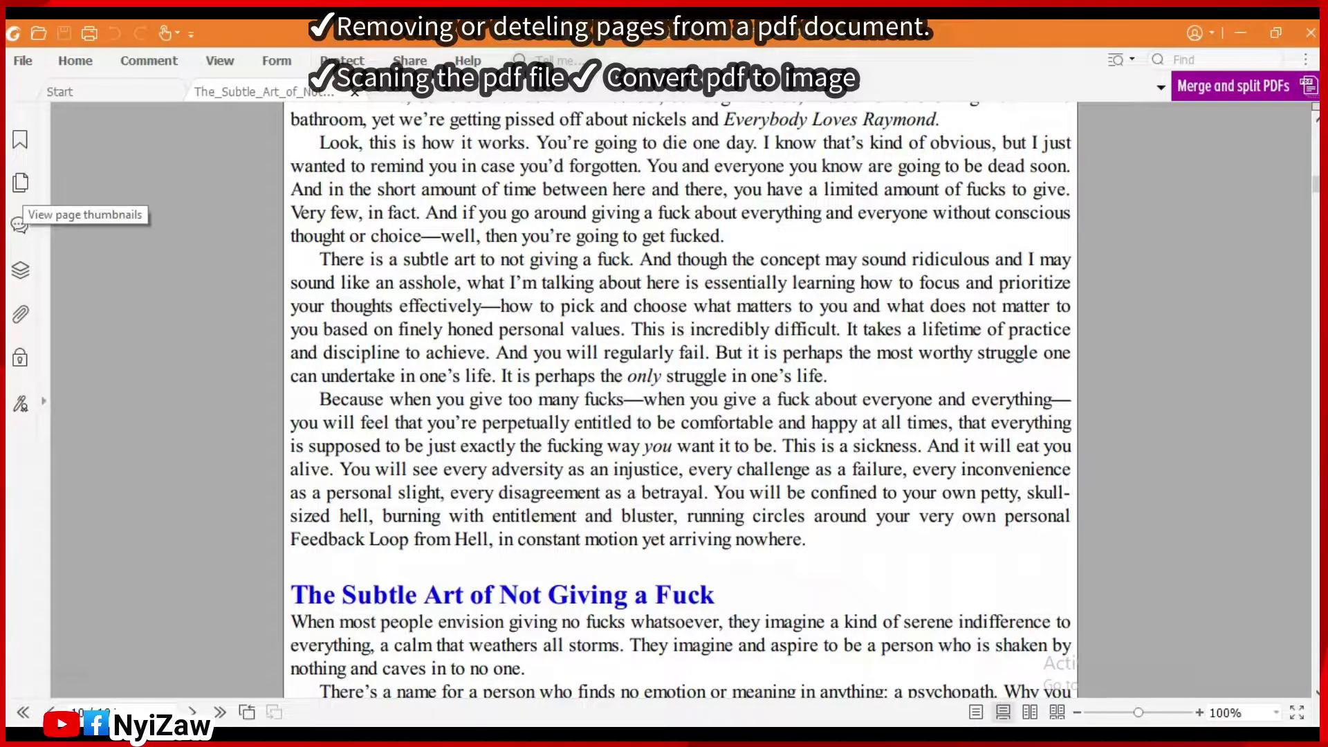
- Review the book's page thumbnails, then bring up the File view's recent documents list
click(21, 182)
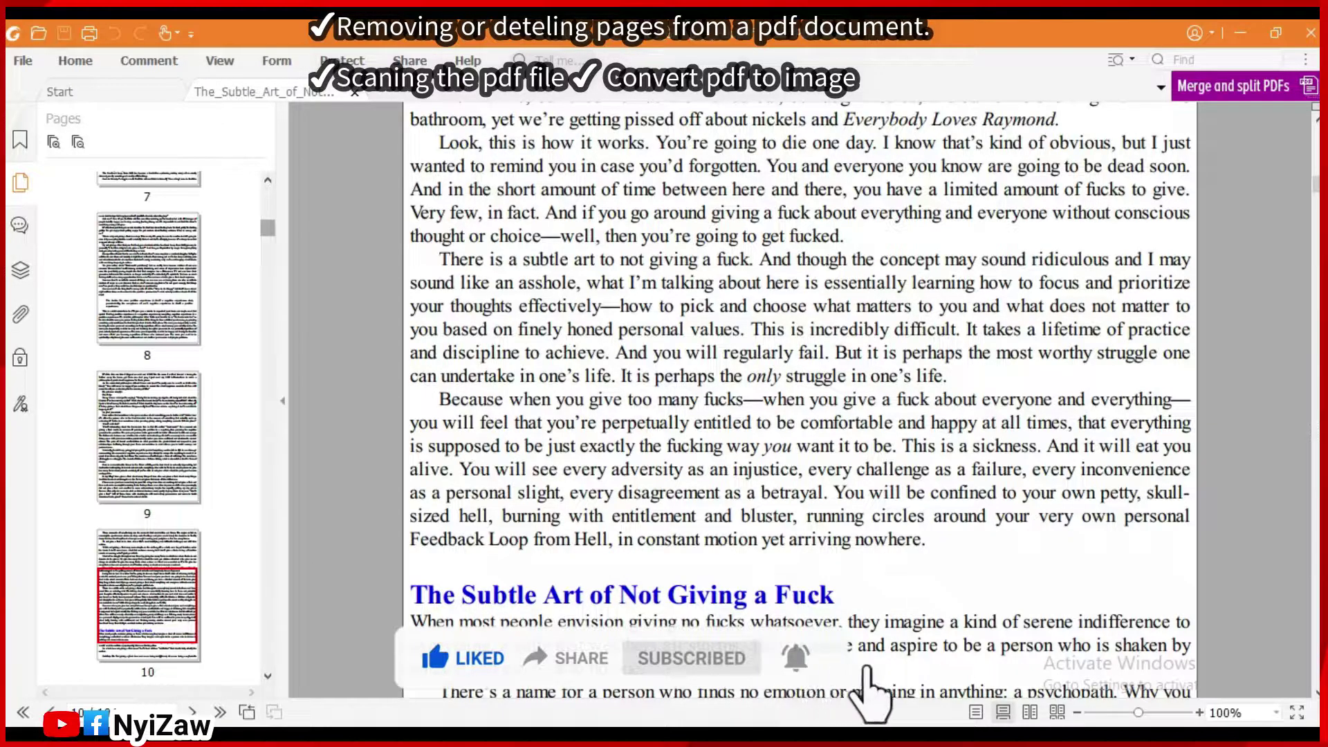
scroll(148, 422, up, 5)
scroll(147, 422, up, 5)
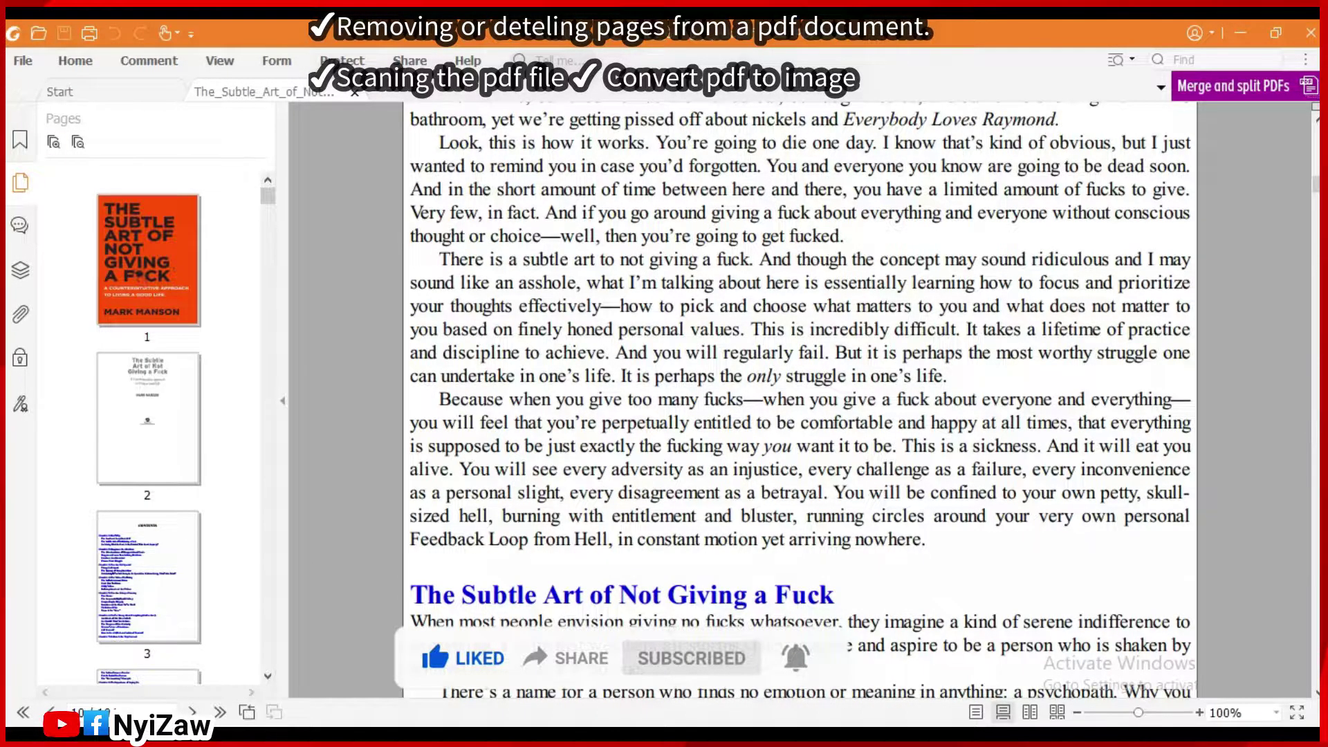
click(283, 401)
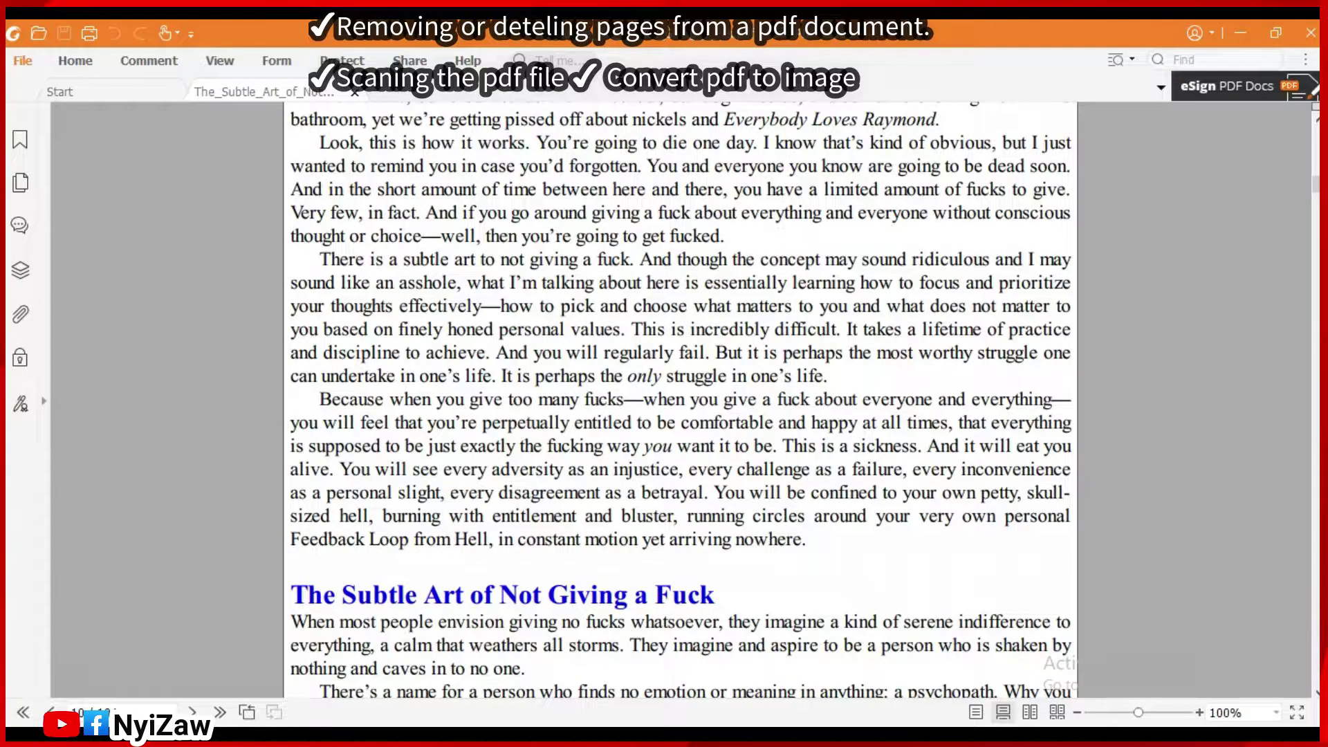
click(22, 60)
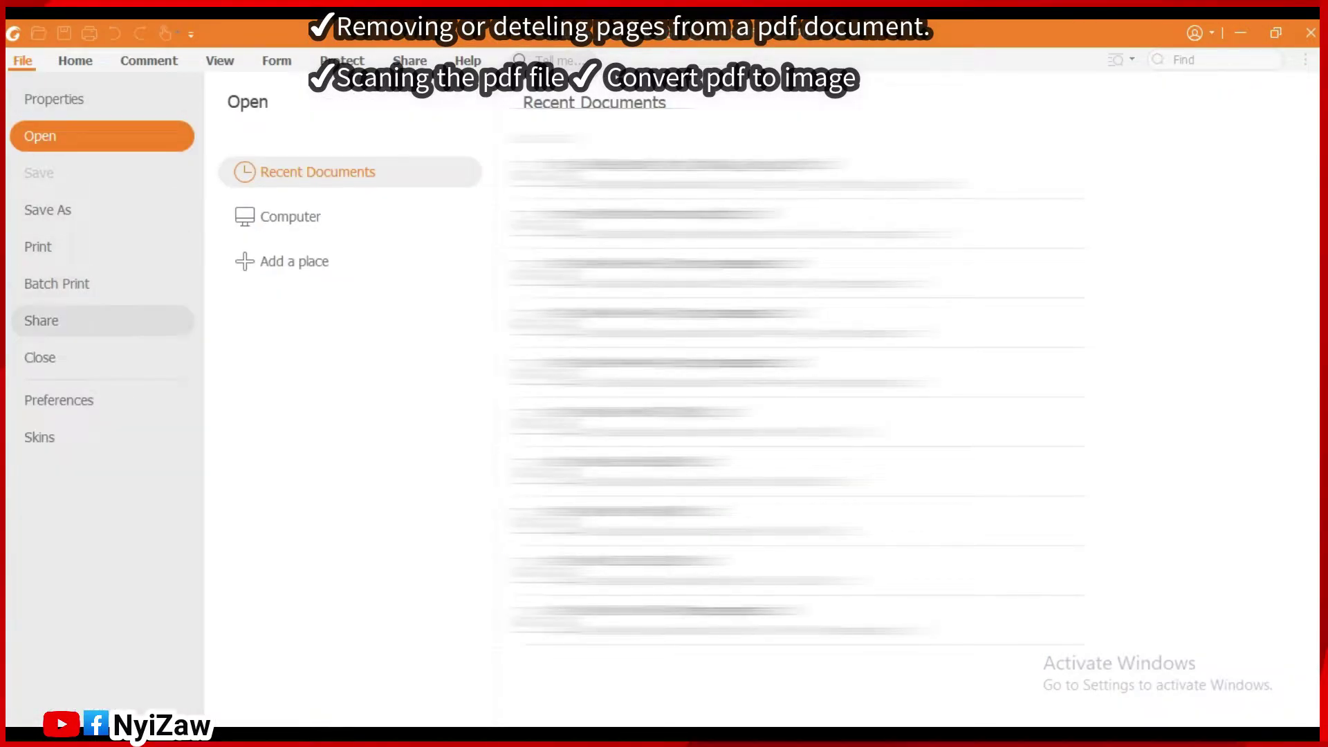
- Print only the current book page to Microsoft Print to PDF
click(38, 247)
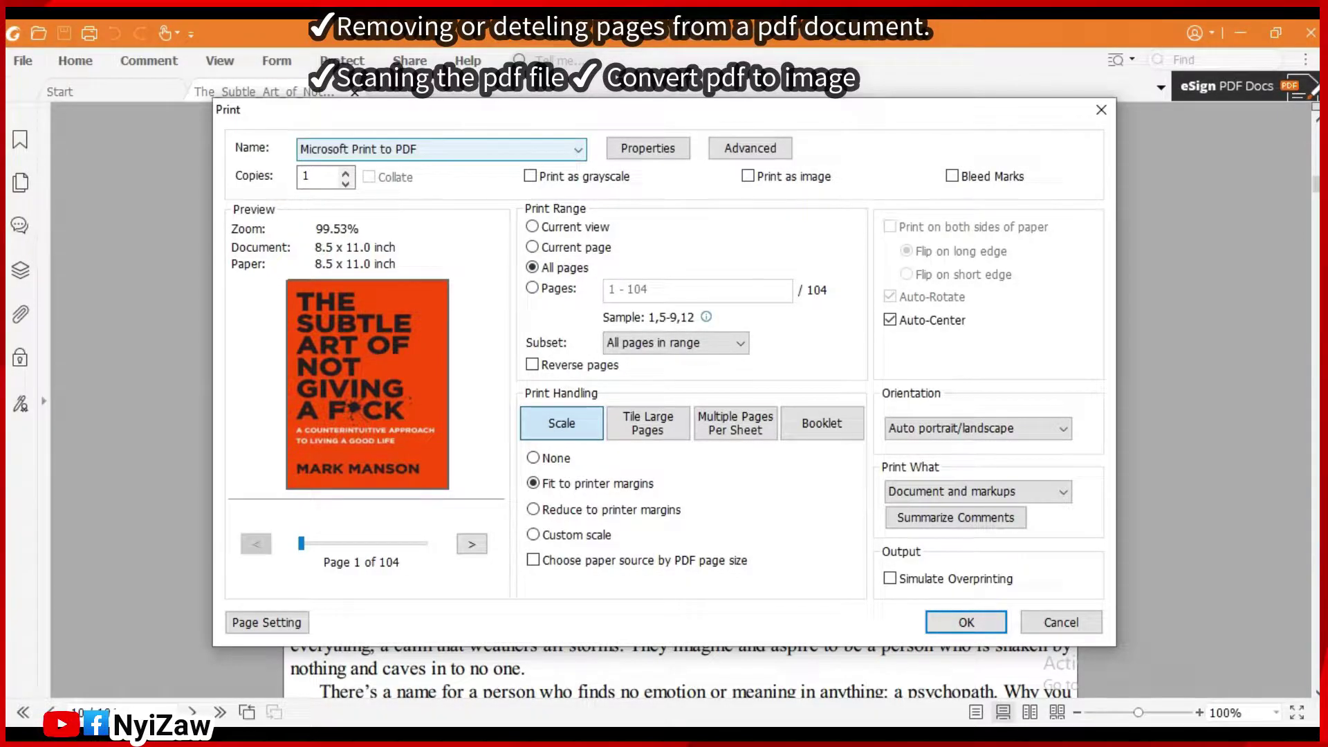
click(441, 148)
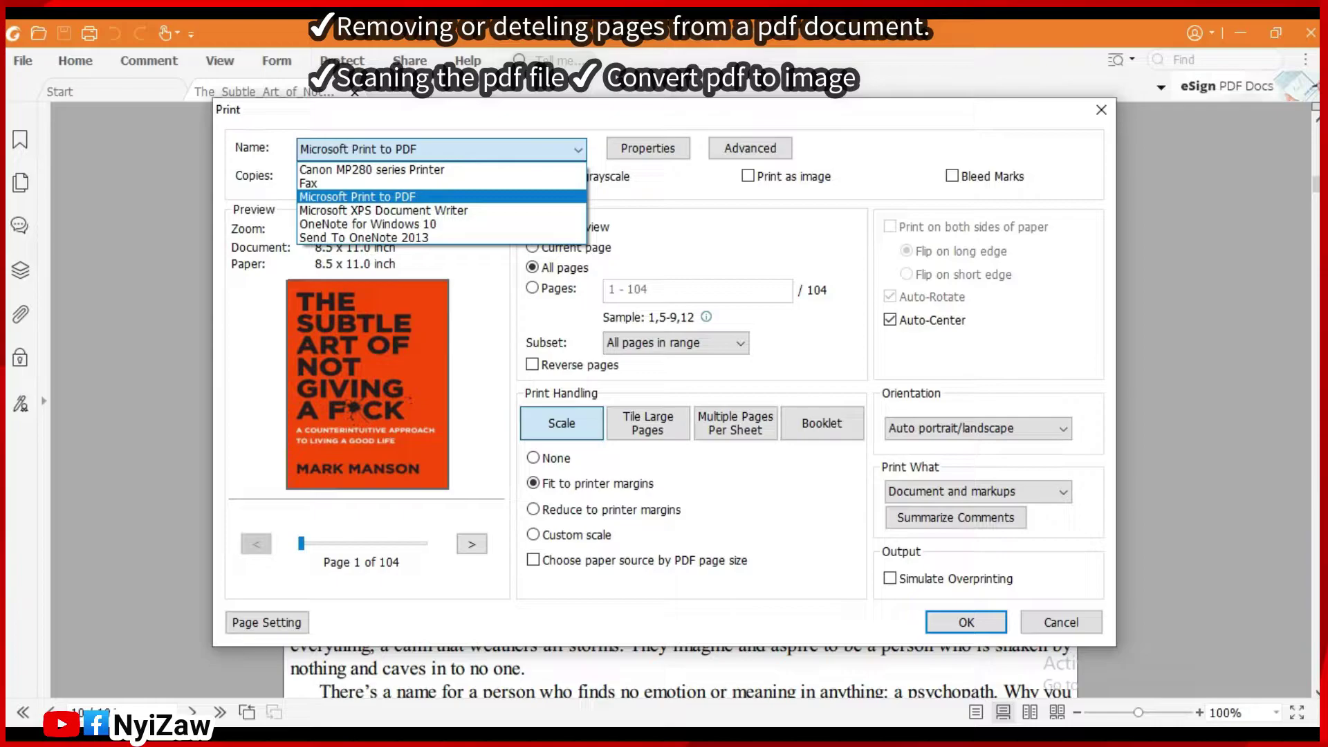
click(357, 196)
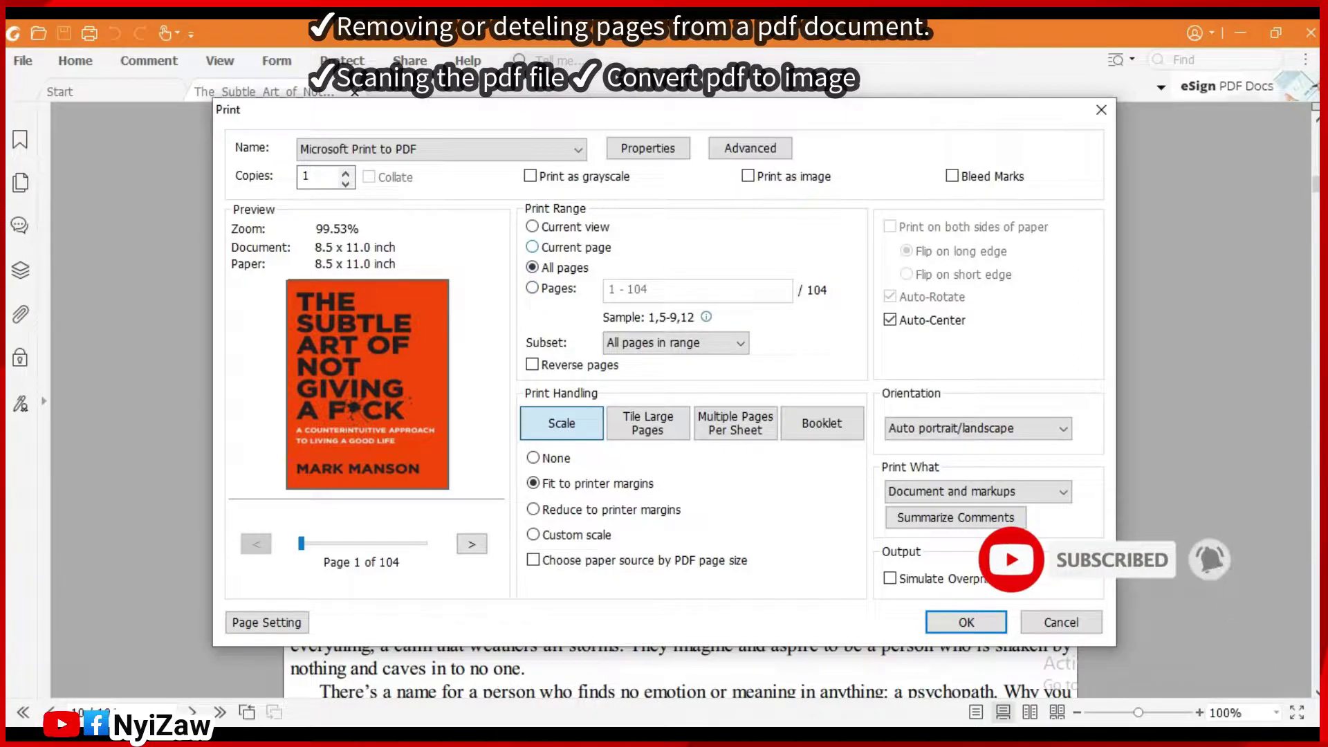
click(532, 247)
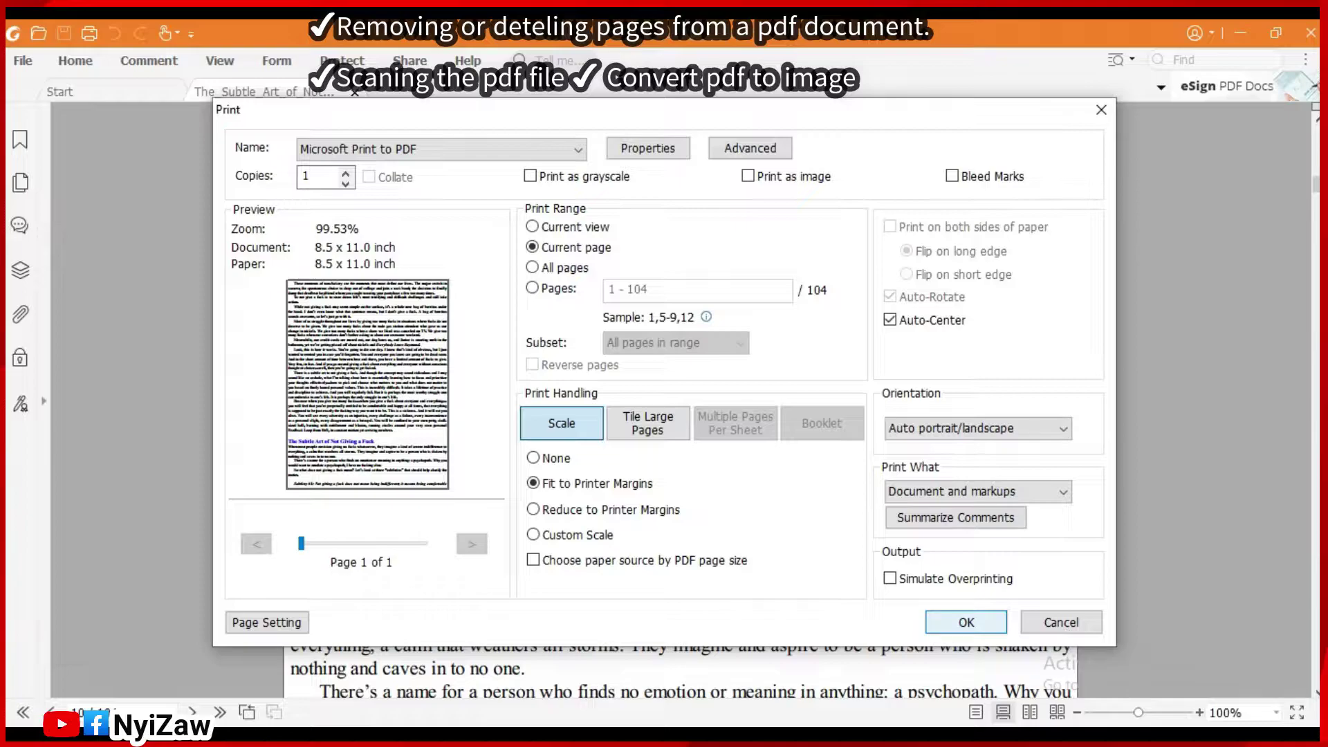
key(Return)
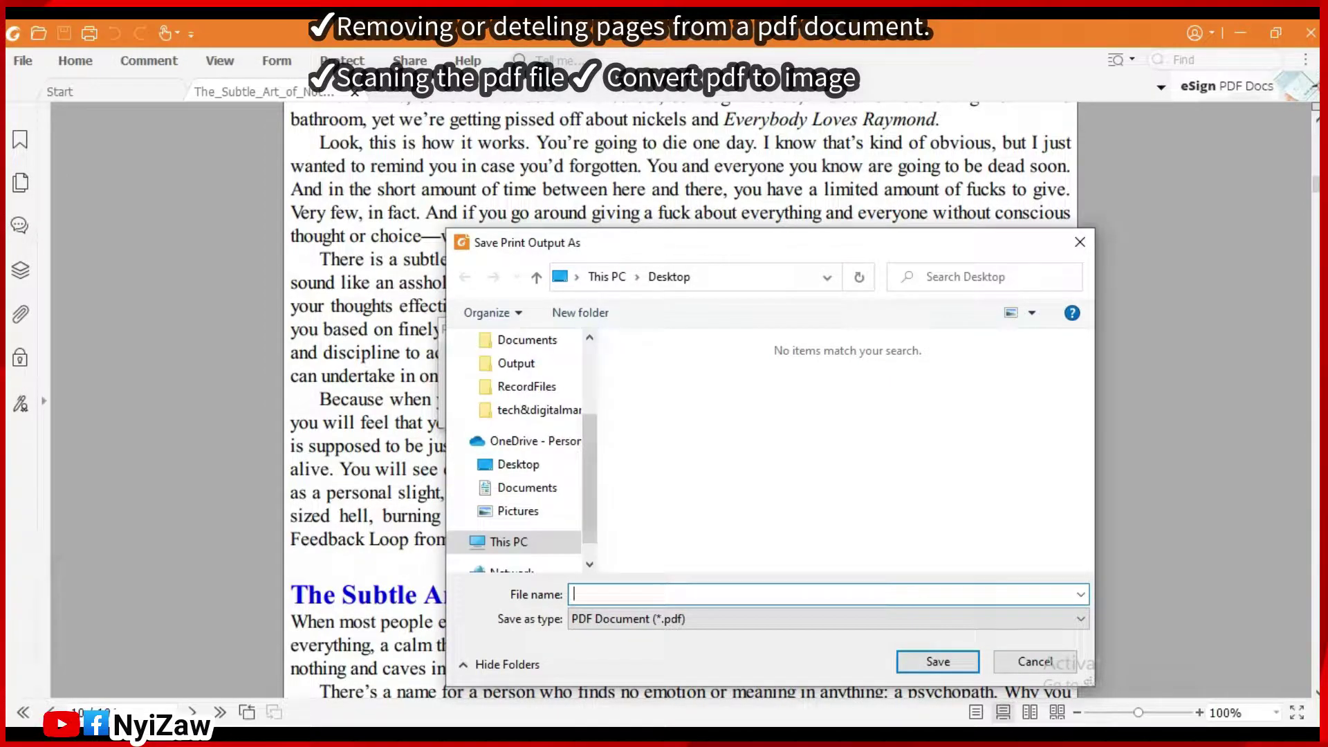
- Save the printed page as 'The subtle art page1' in the Downloads folder
scroll(519, 442, up, 2)
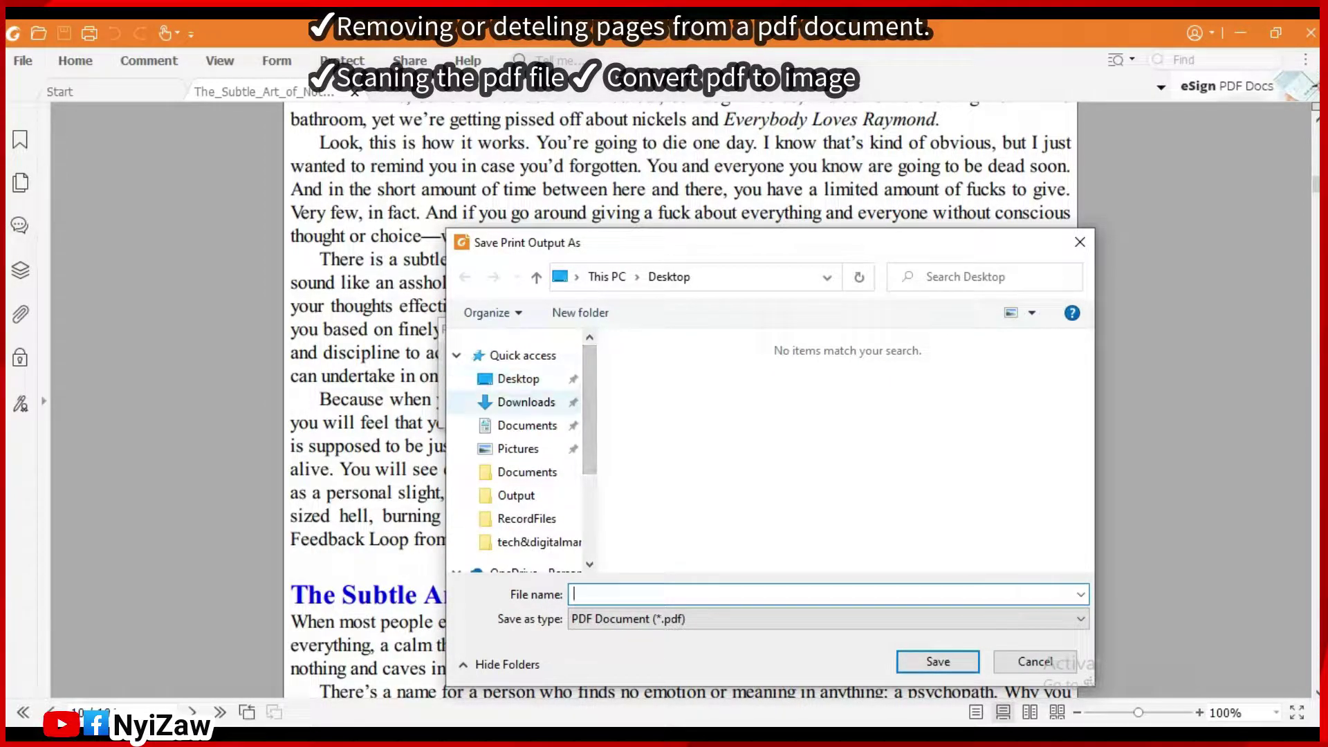
click(526, 402)
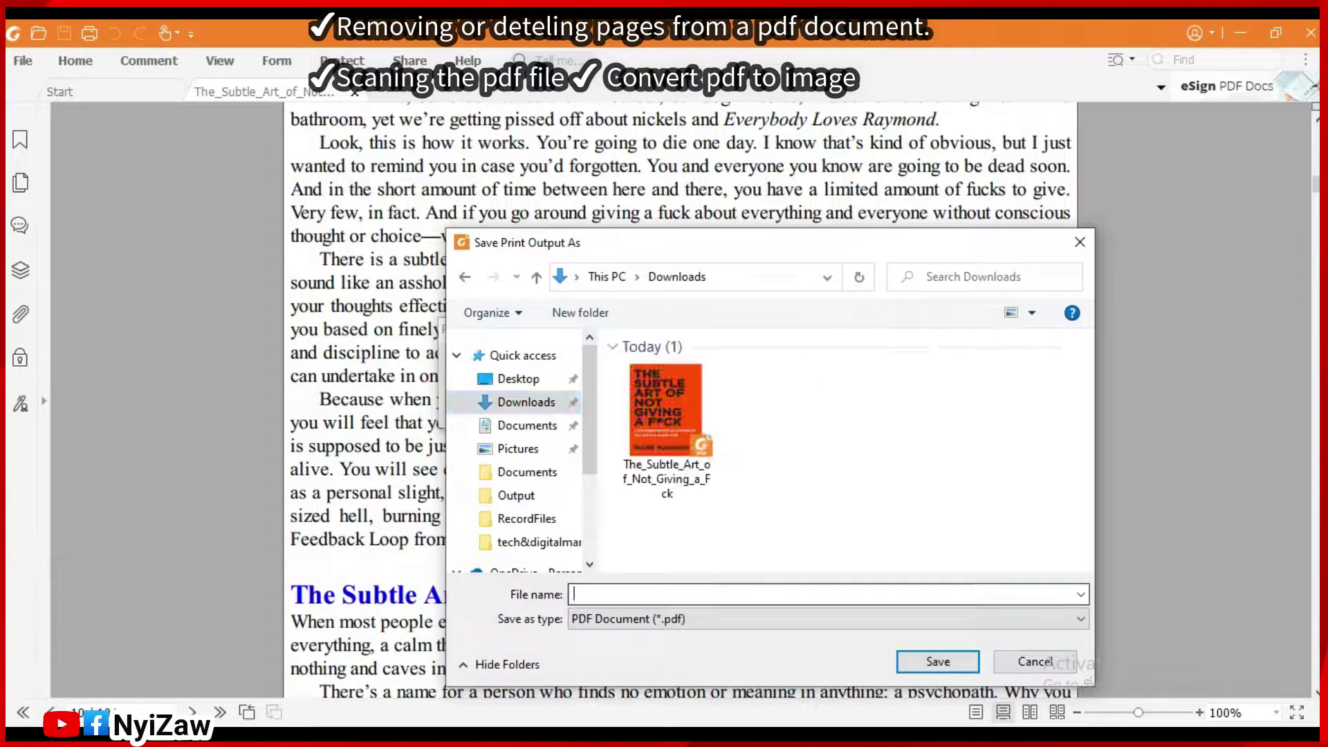
text(The subtle art)
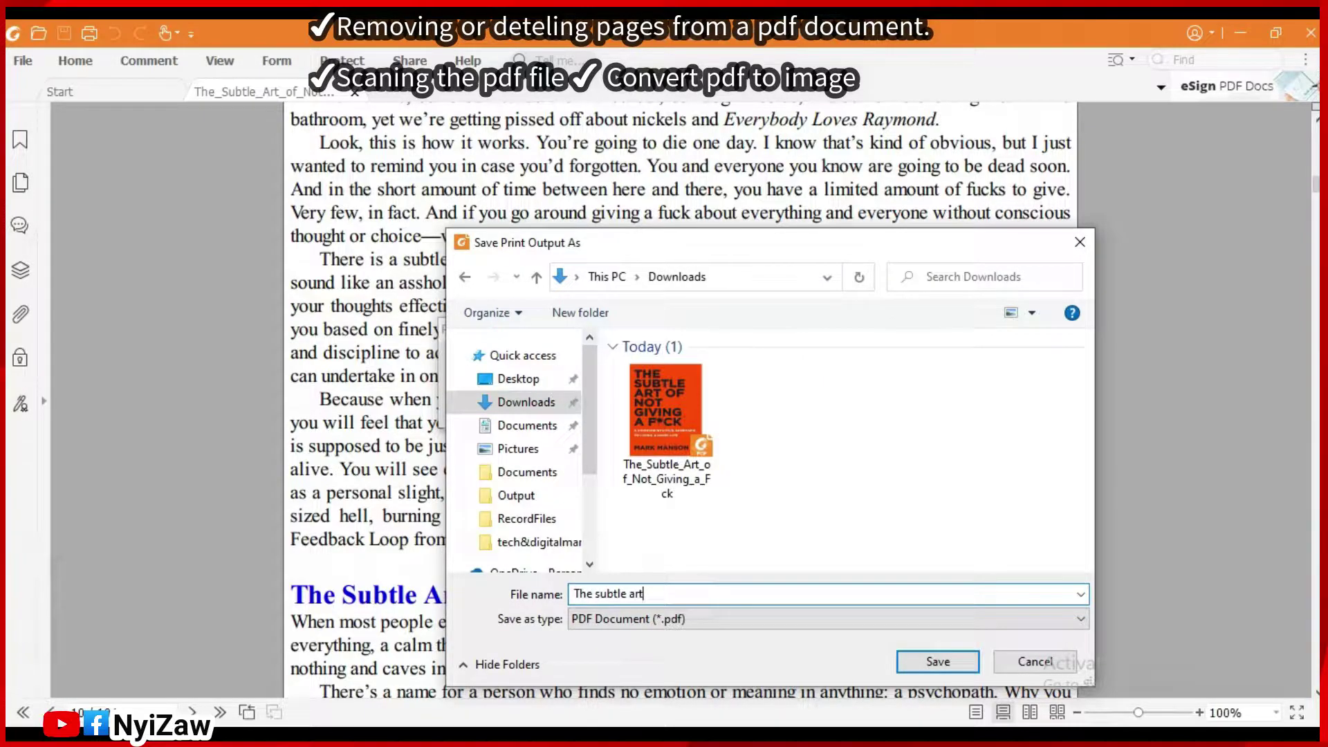
text( page1)
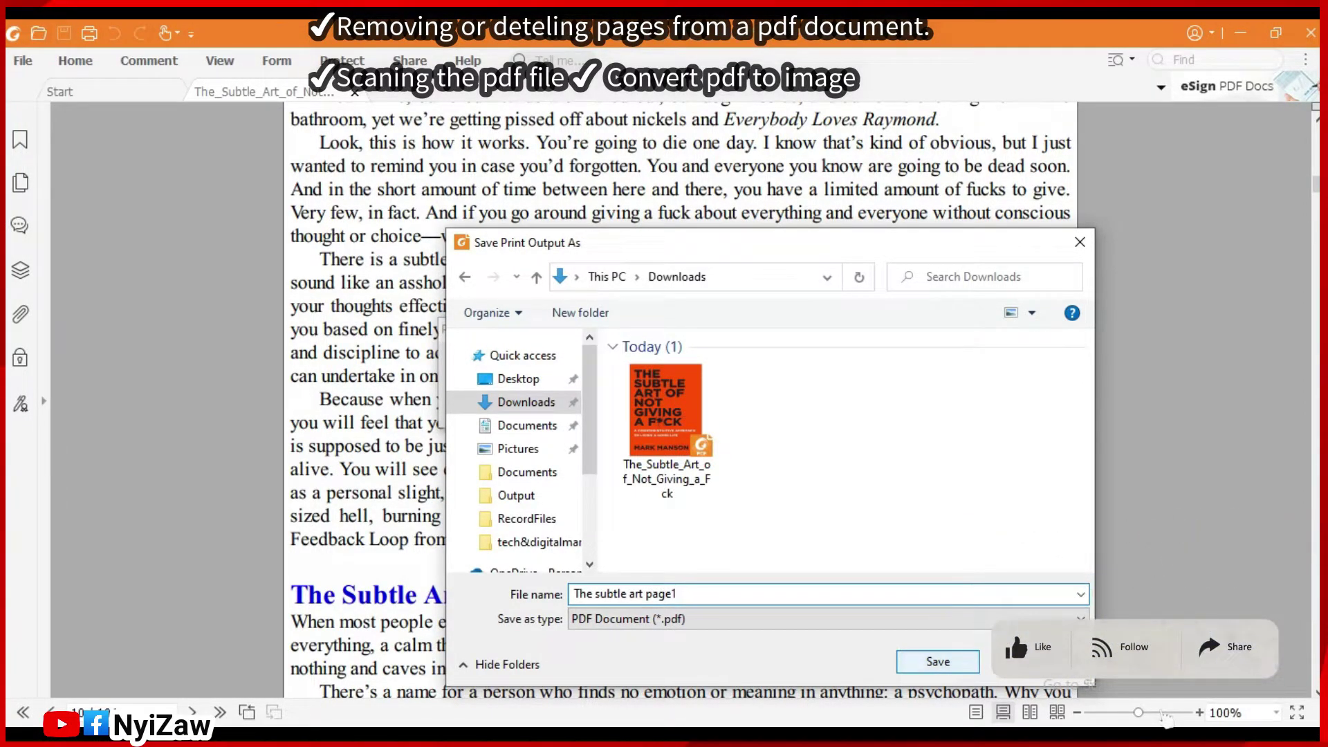
key(Return)
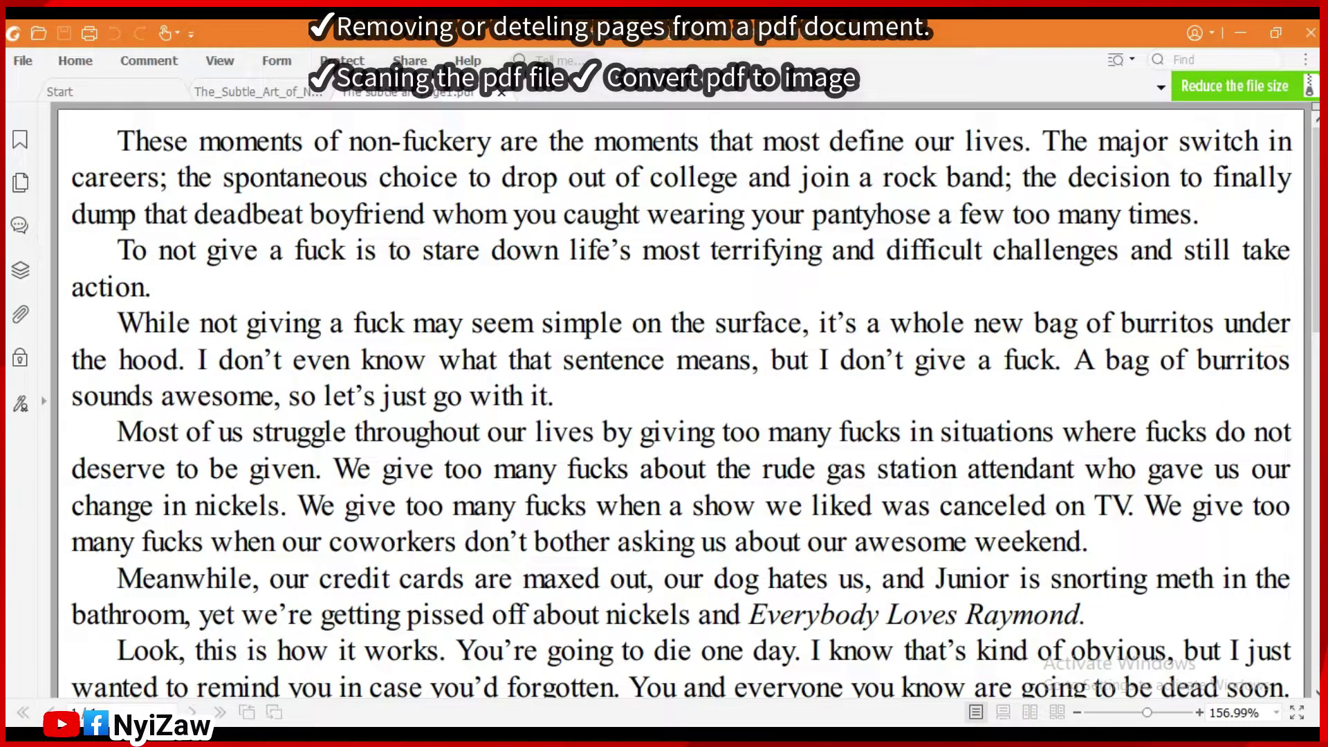
- Scroll through the new one-page PDF and compare it with the original book tab
scroll(685, 399, down, 2)
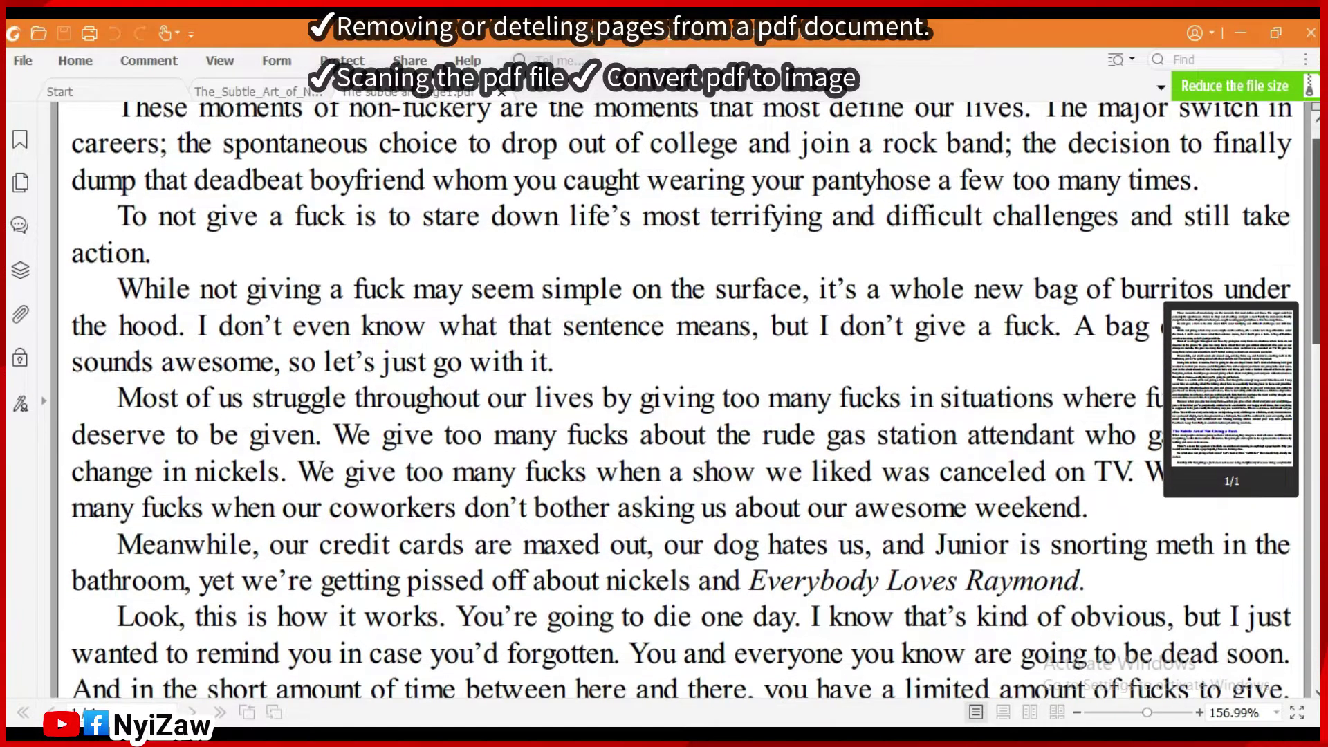
scroll(685, 400, down, 4)
scroll(685, 399, down, 5)
scroll(685, 399, down, 4)
scroll(685, 399, down, 2)
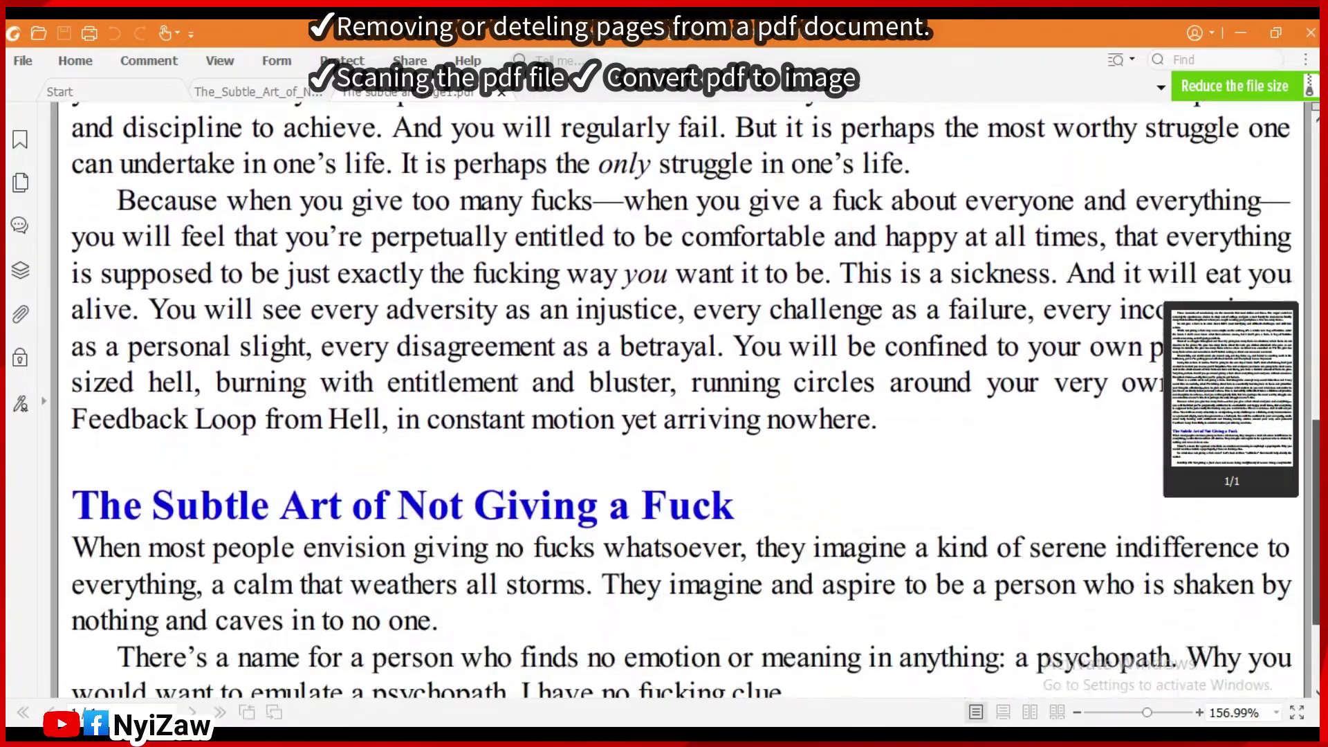
scroll(685, 399, down, 2)
scroll(685, 399, up, 5)
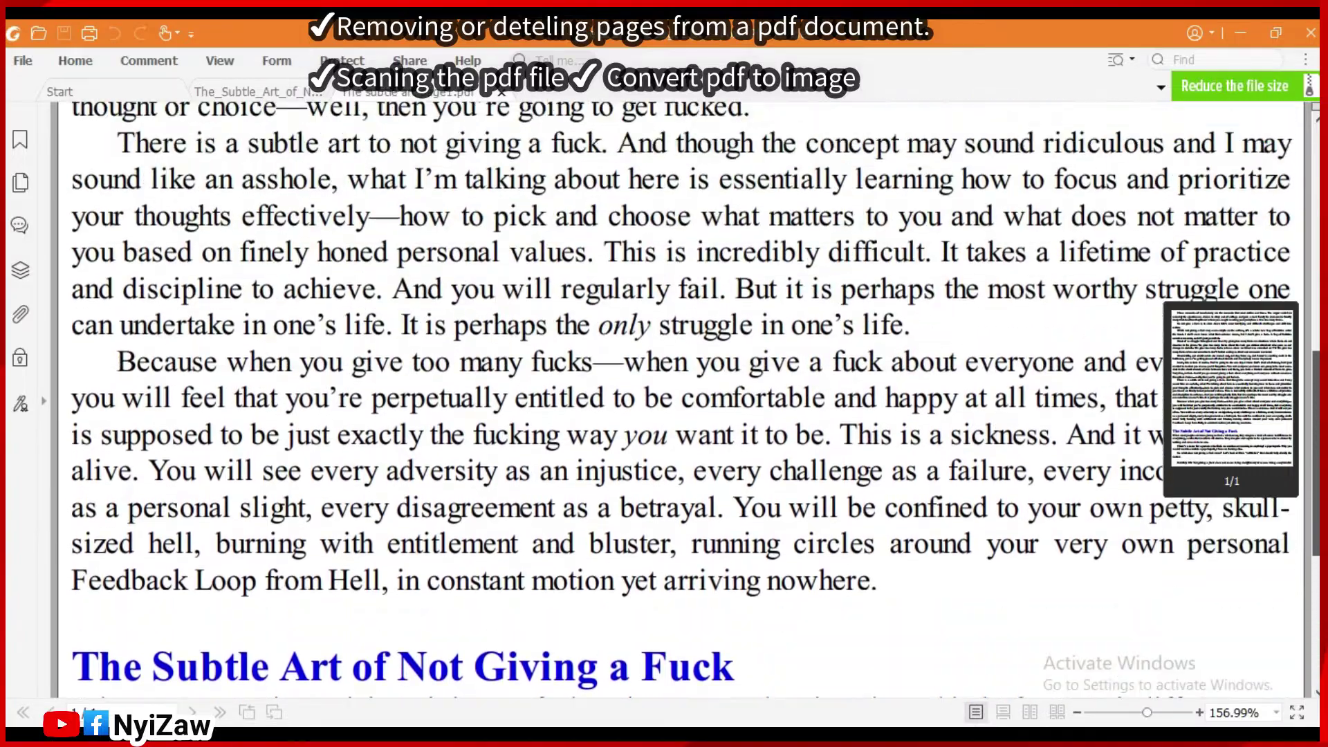
scroll(685, 399, up, 10)
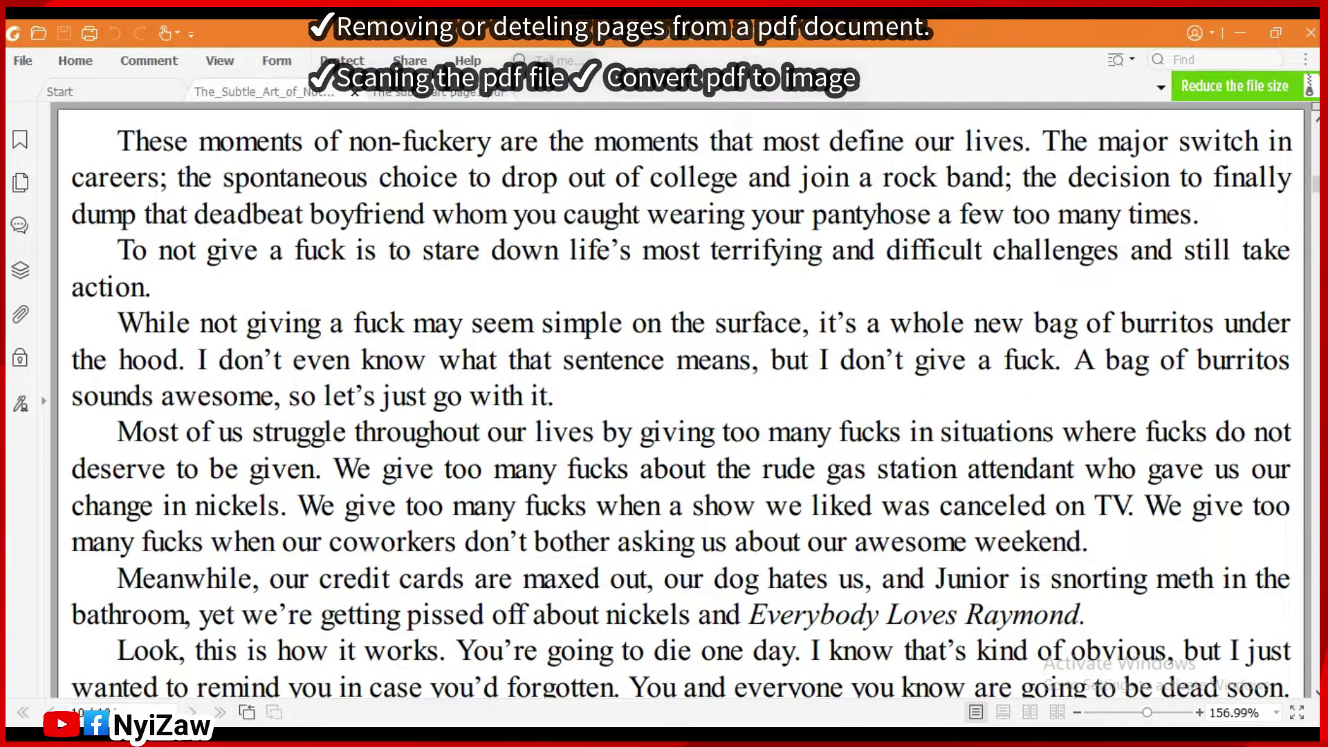
click(257, 91)
click(422, 92)
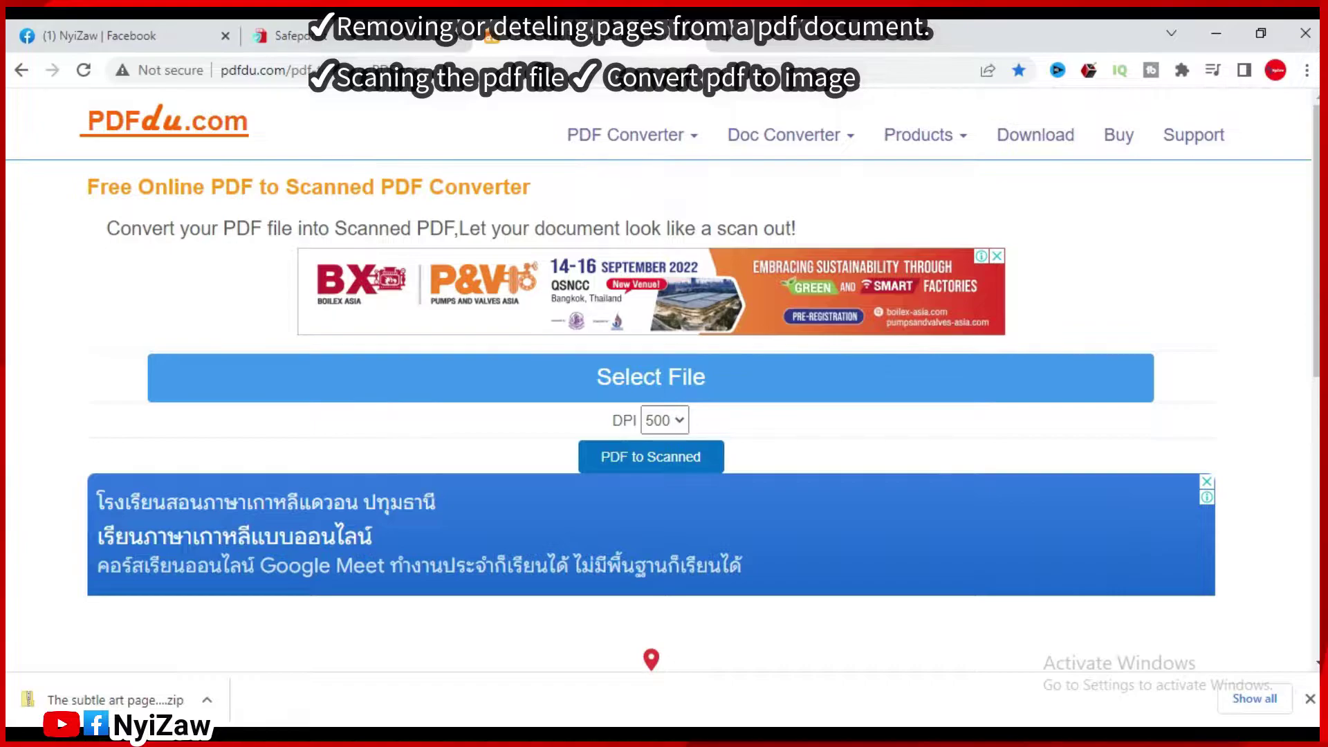
- Upload The subtle art page1.pdf to PDFdu, convert it to a scanned PDF, and download it
click(650, 377)
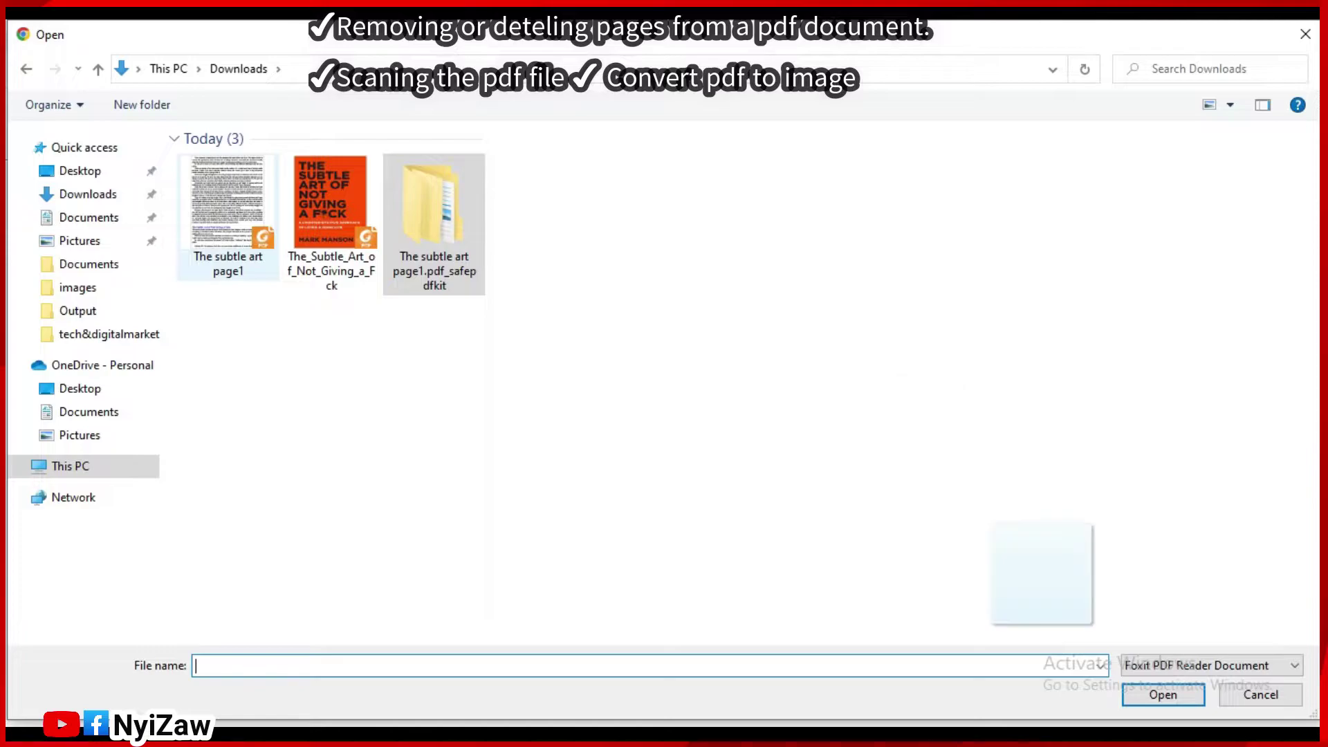
click(228, 207)
key(Return)
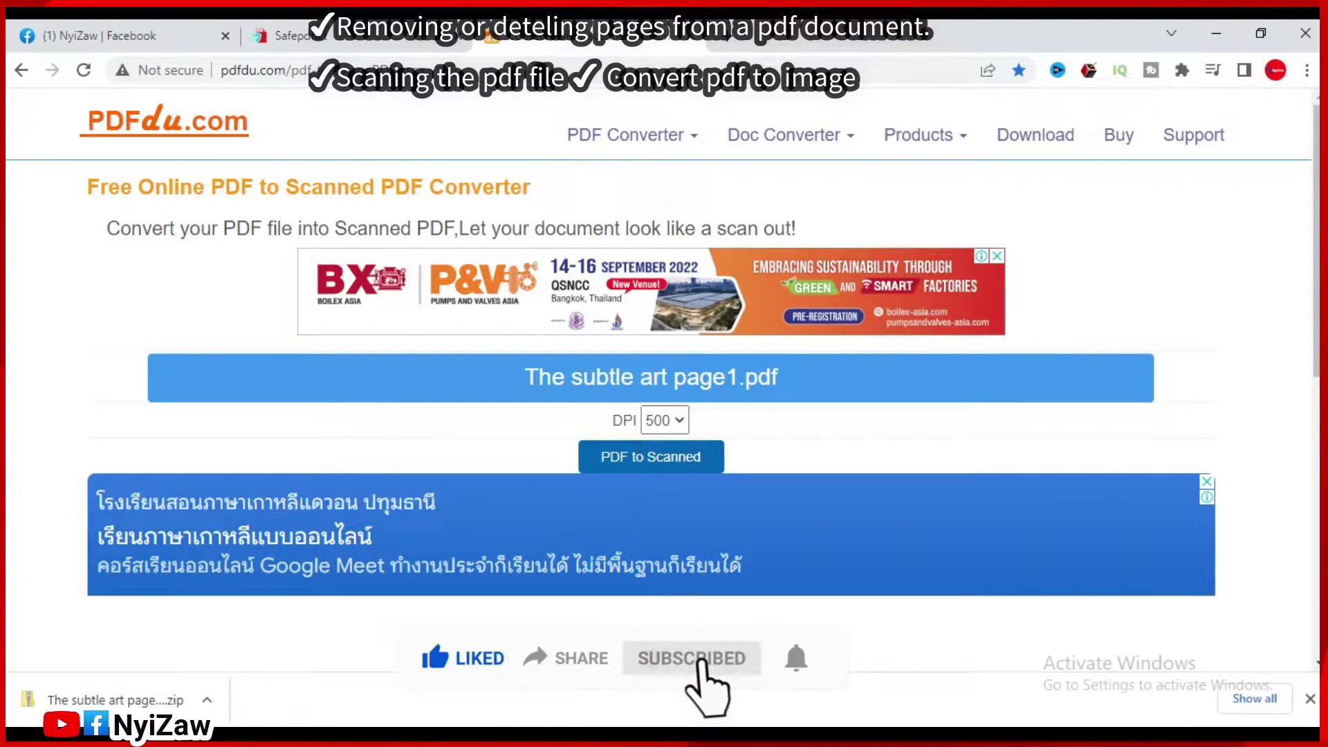
click(651, 456)
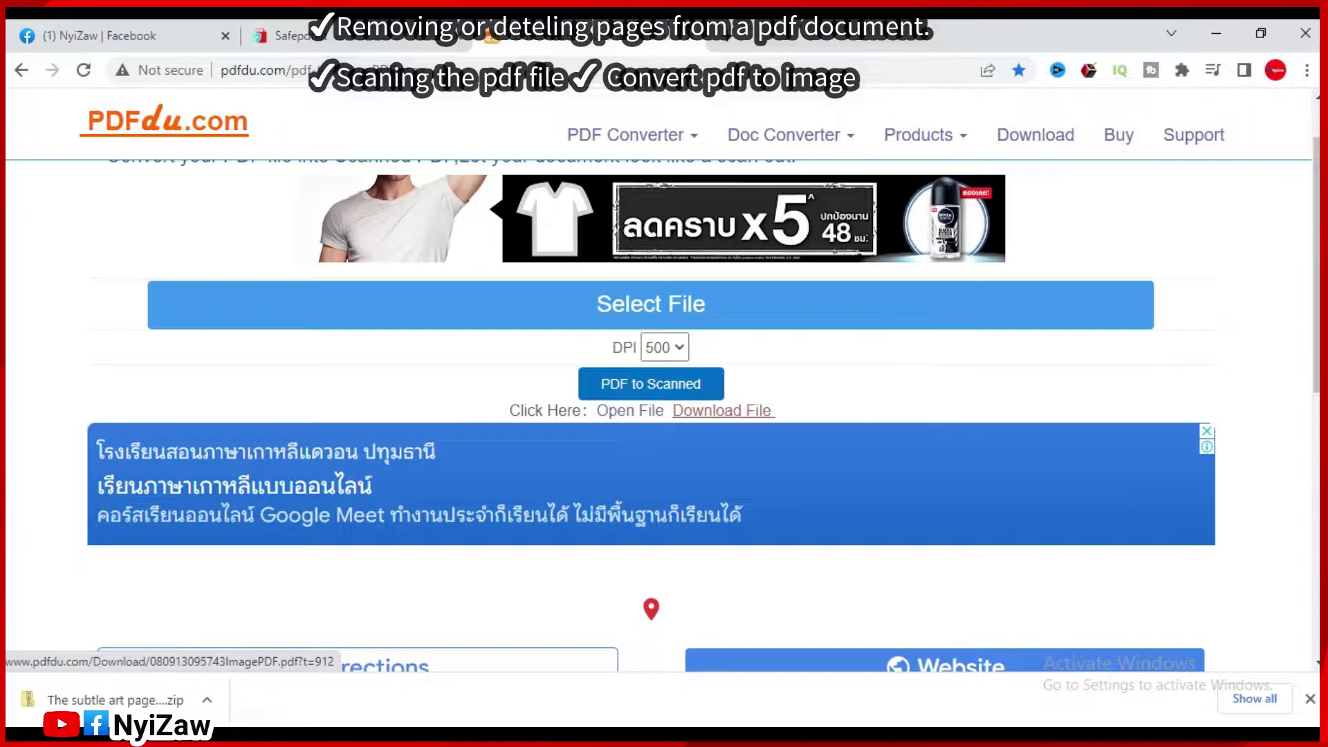
click(723, 411)
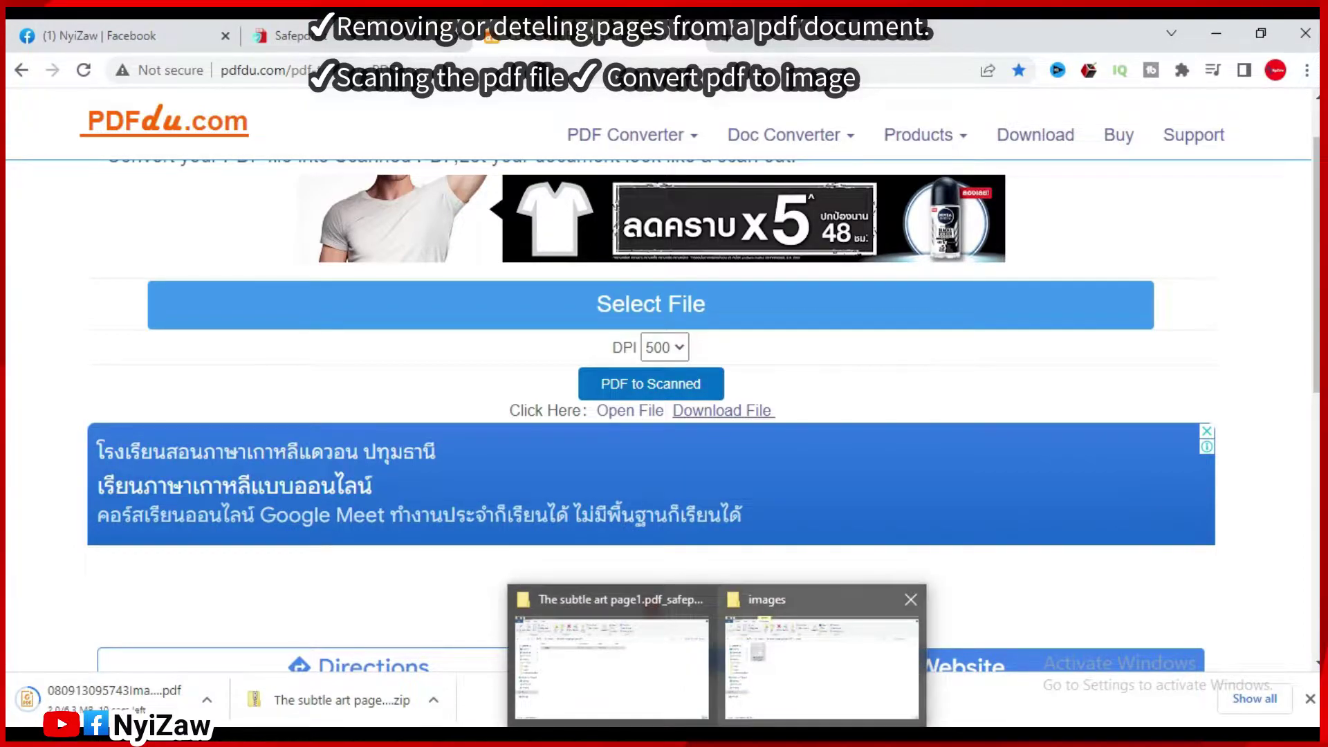
click(612, 658)
click(80, 268)
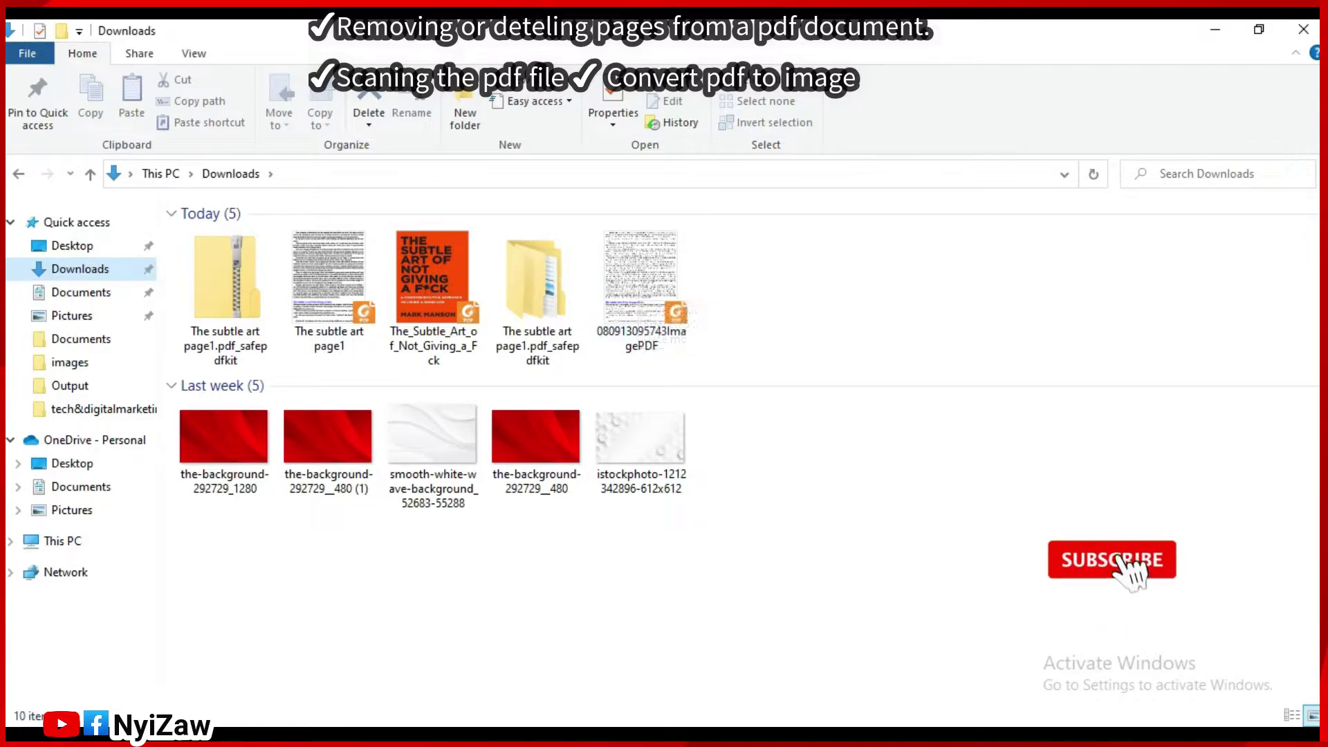
click(633, 315)
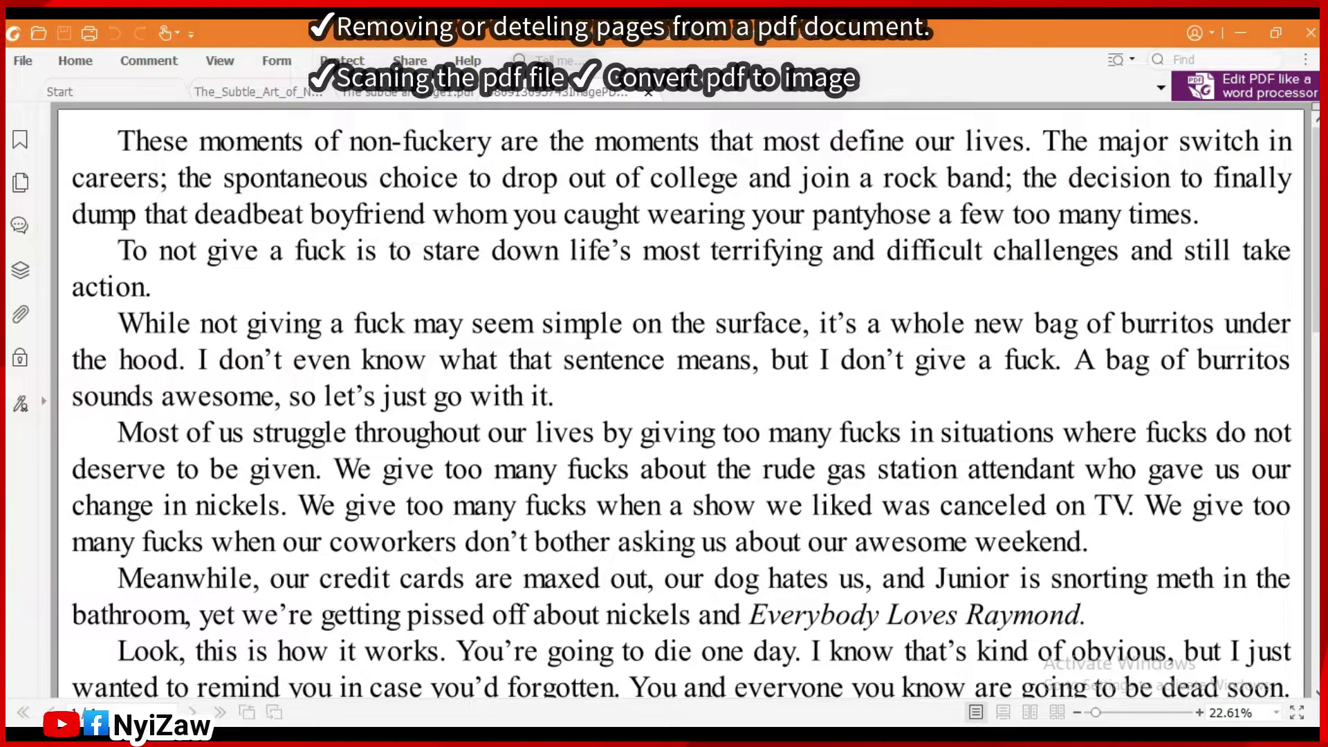
- Compare the scanned PDF against The subtle art page1.pdf tab
click(415, 92)
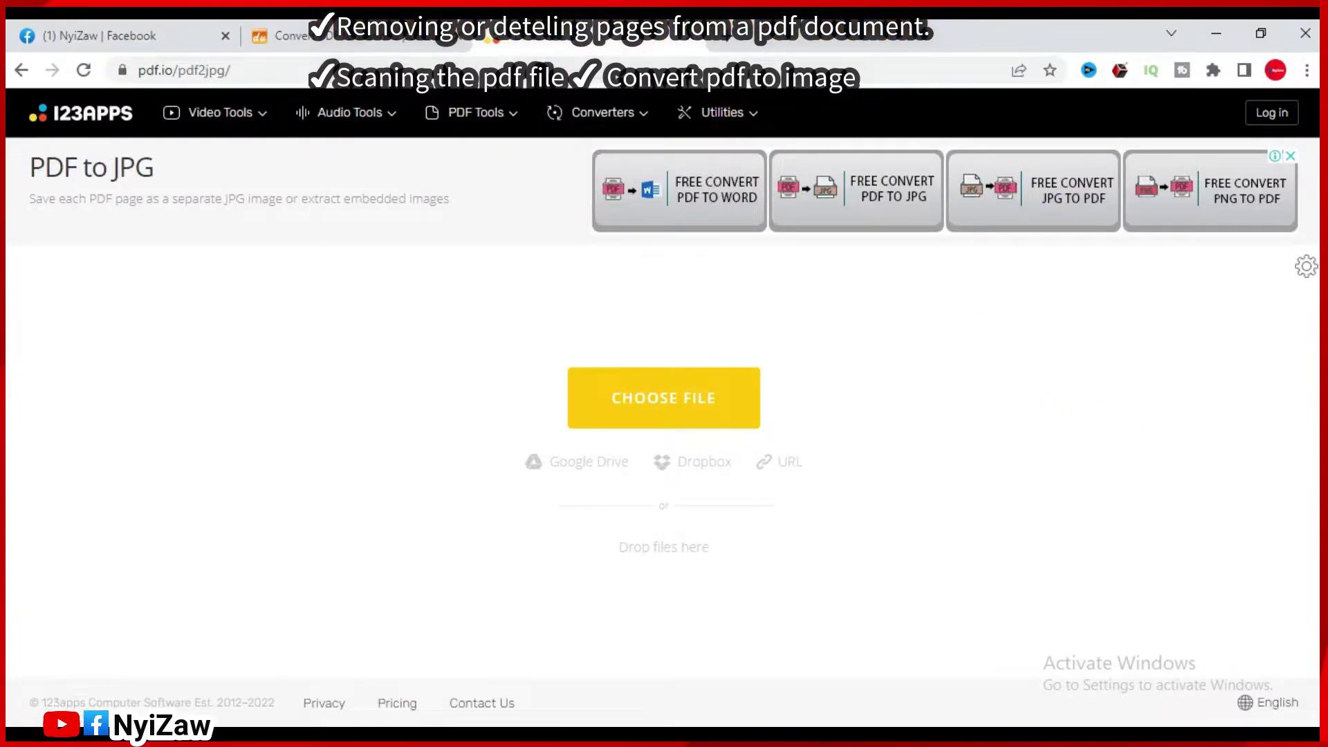
key(ctrl+shift+Tab)
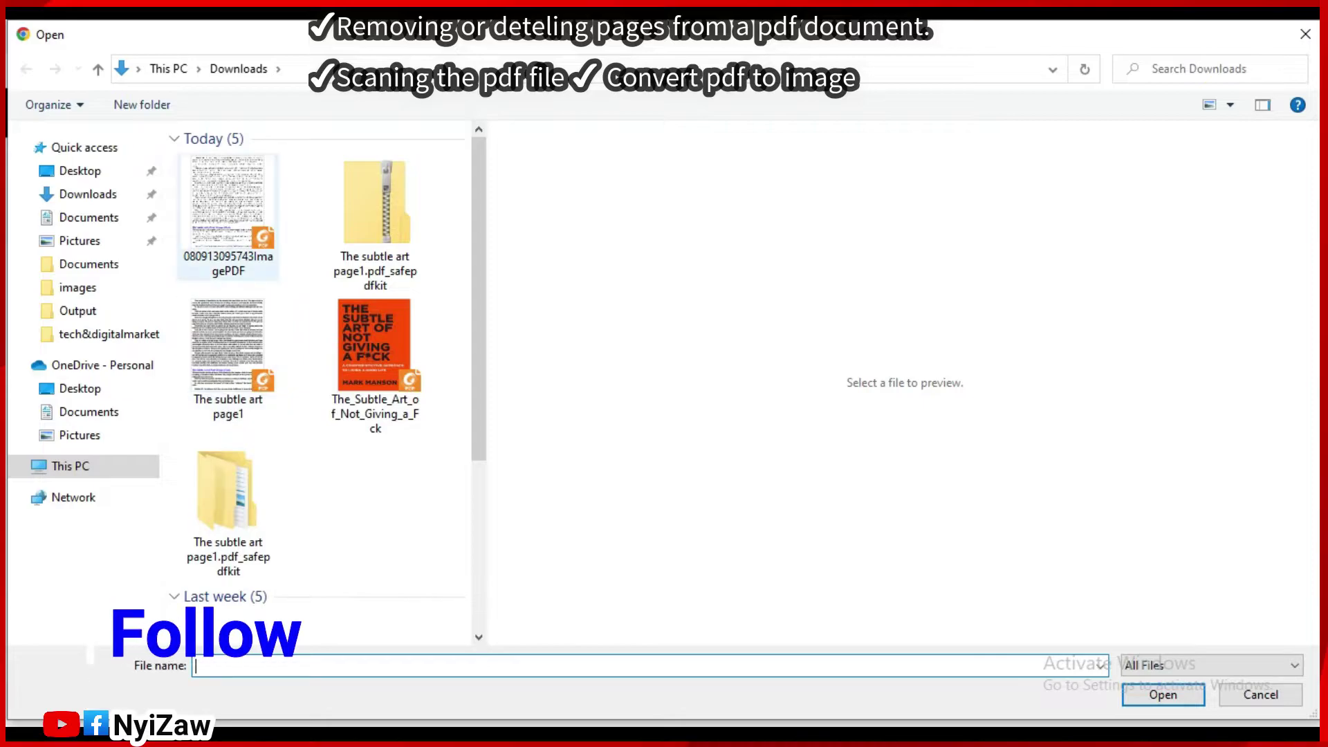
click(228, 207)
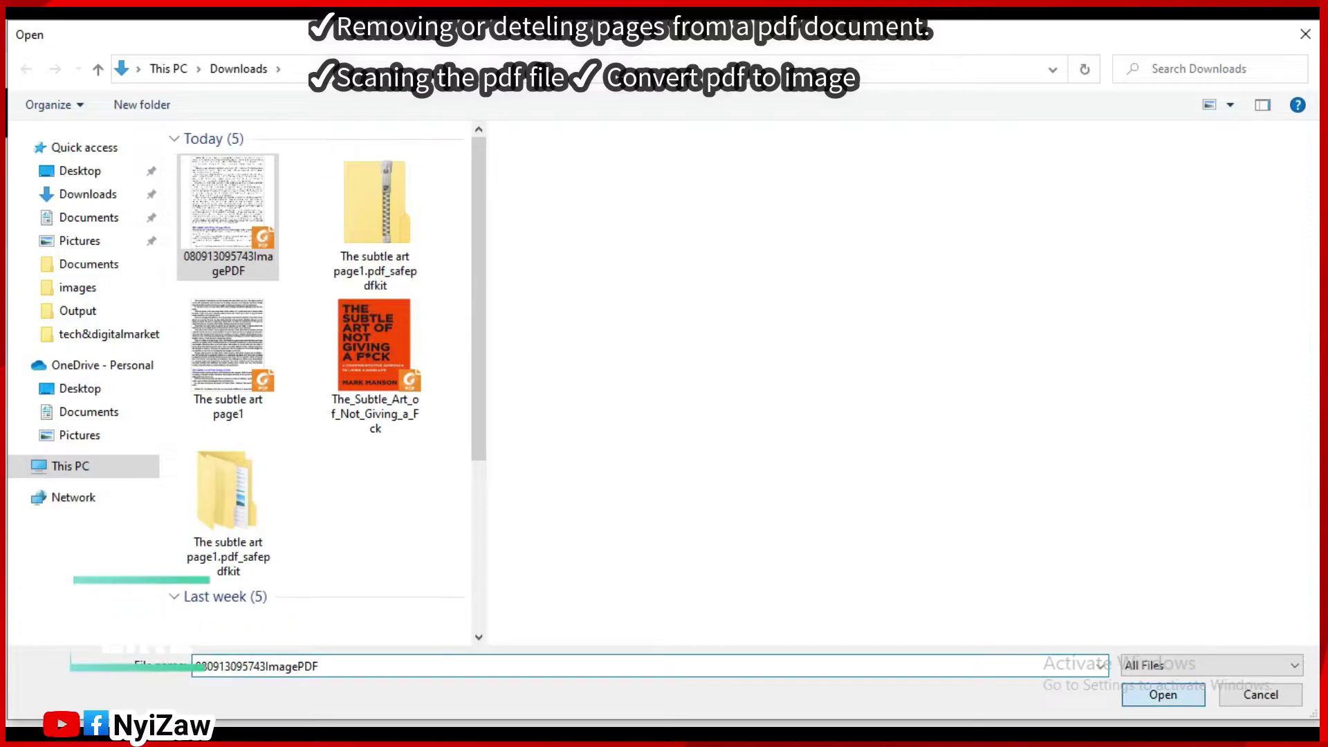
key(Return)
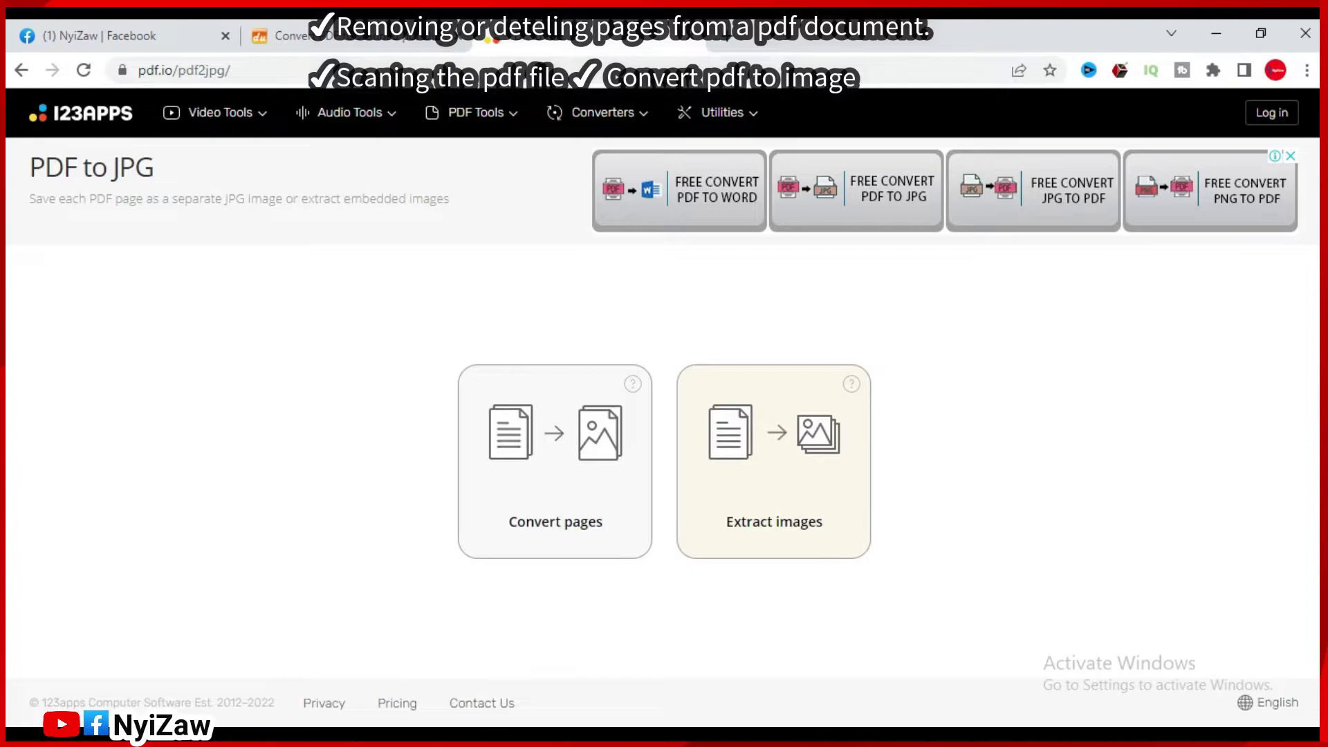
click(774, 461)
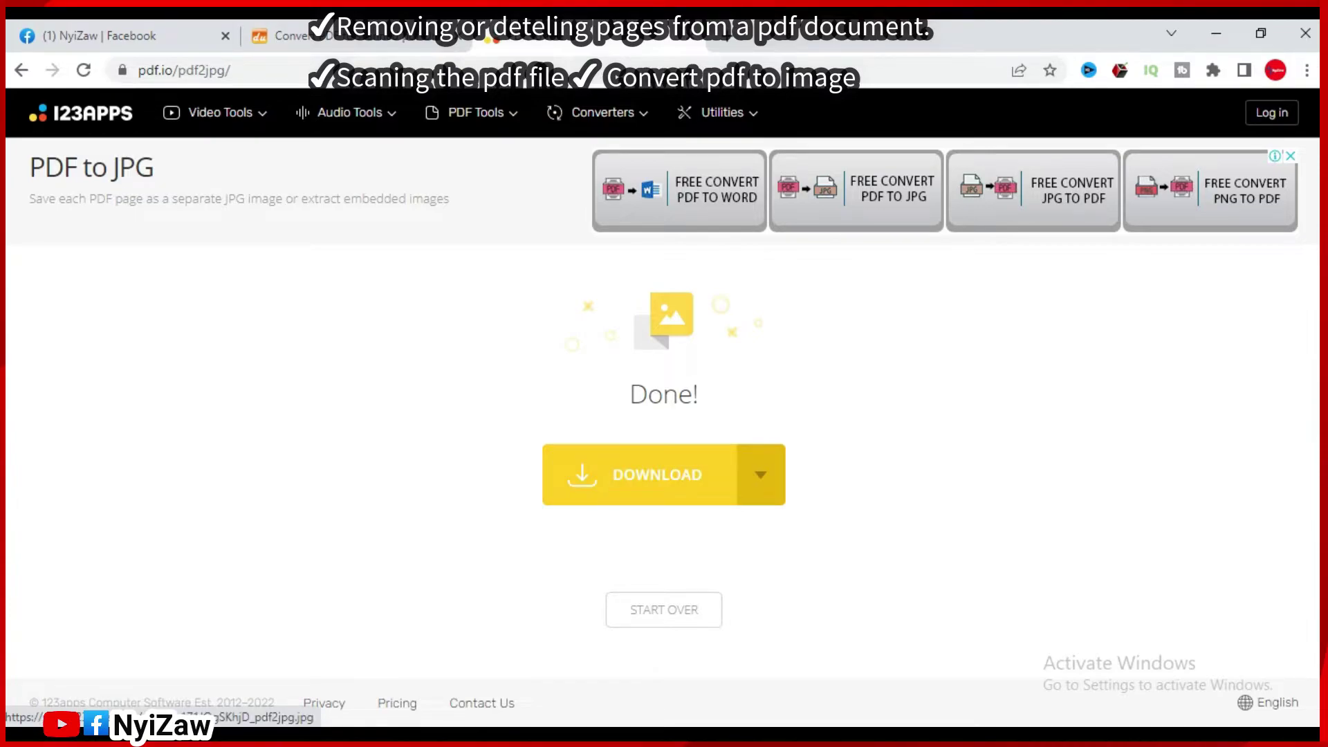
click(658, 475)
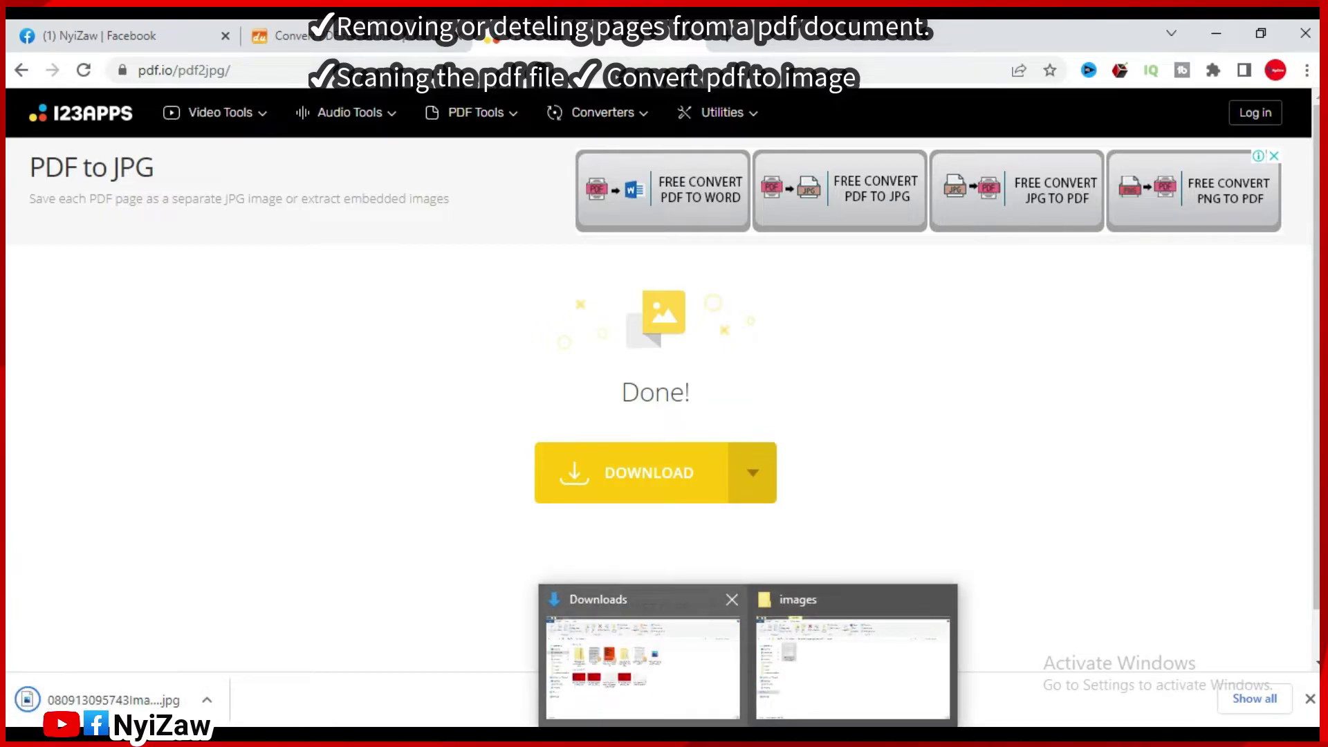
click(642, 668)
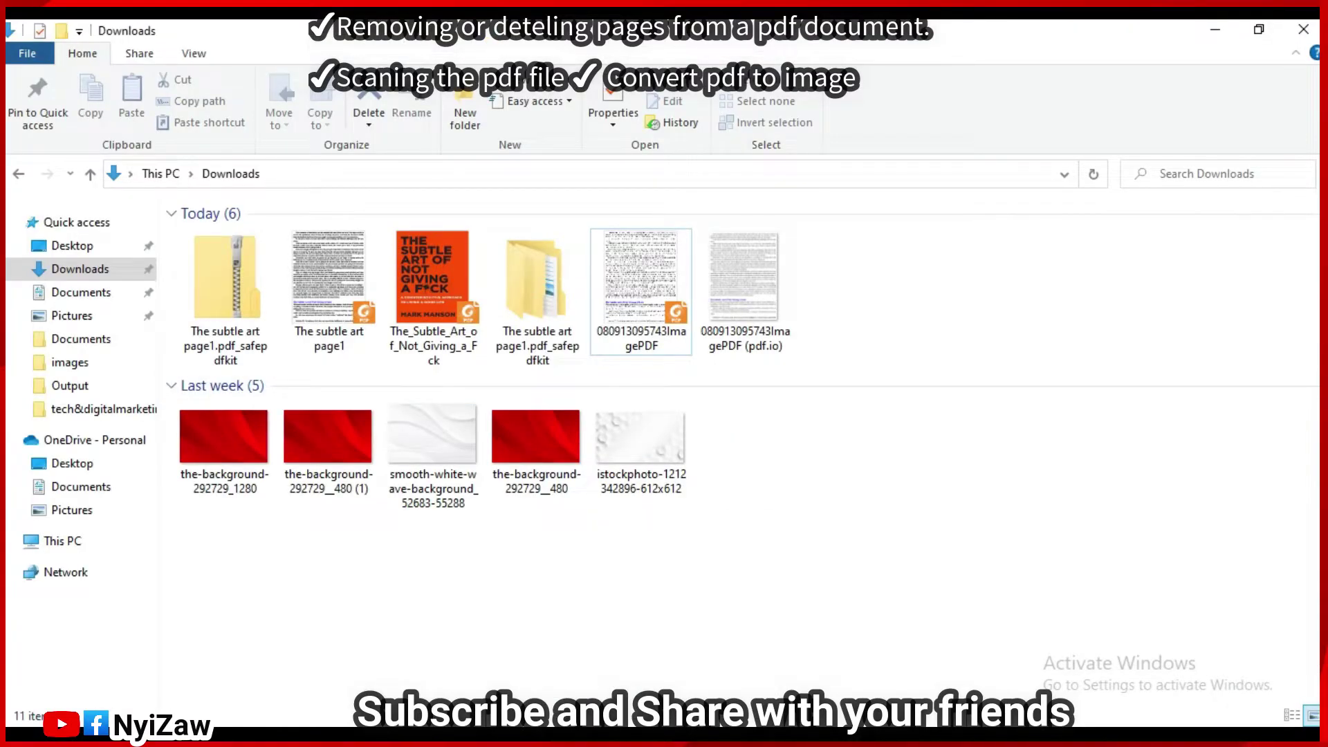
click(745, 291)
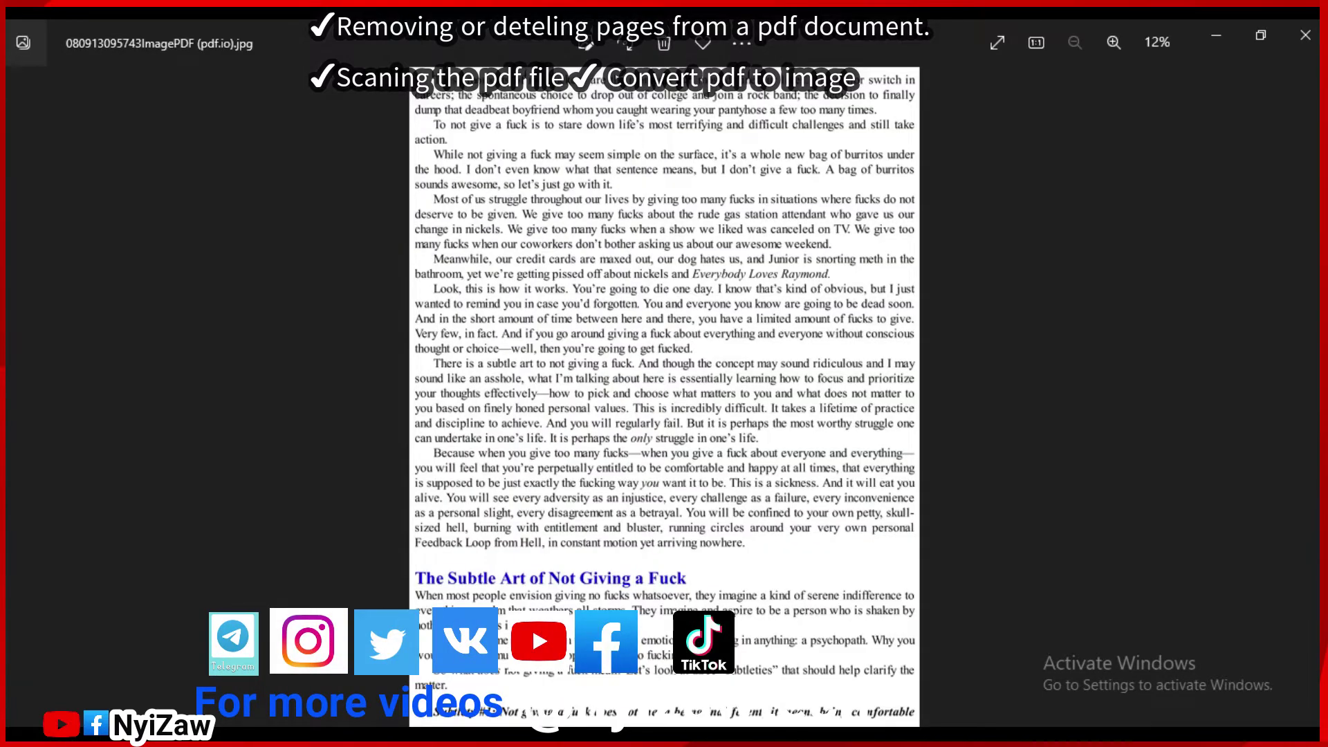
key(ctrl+plus)
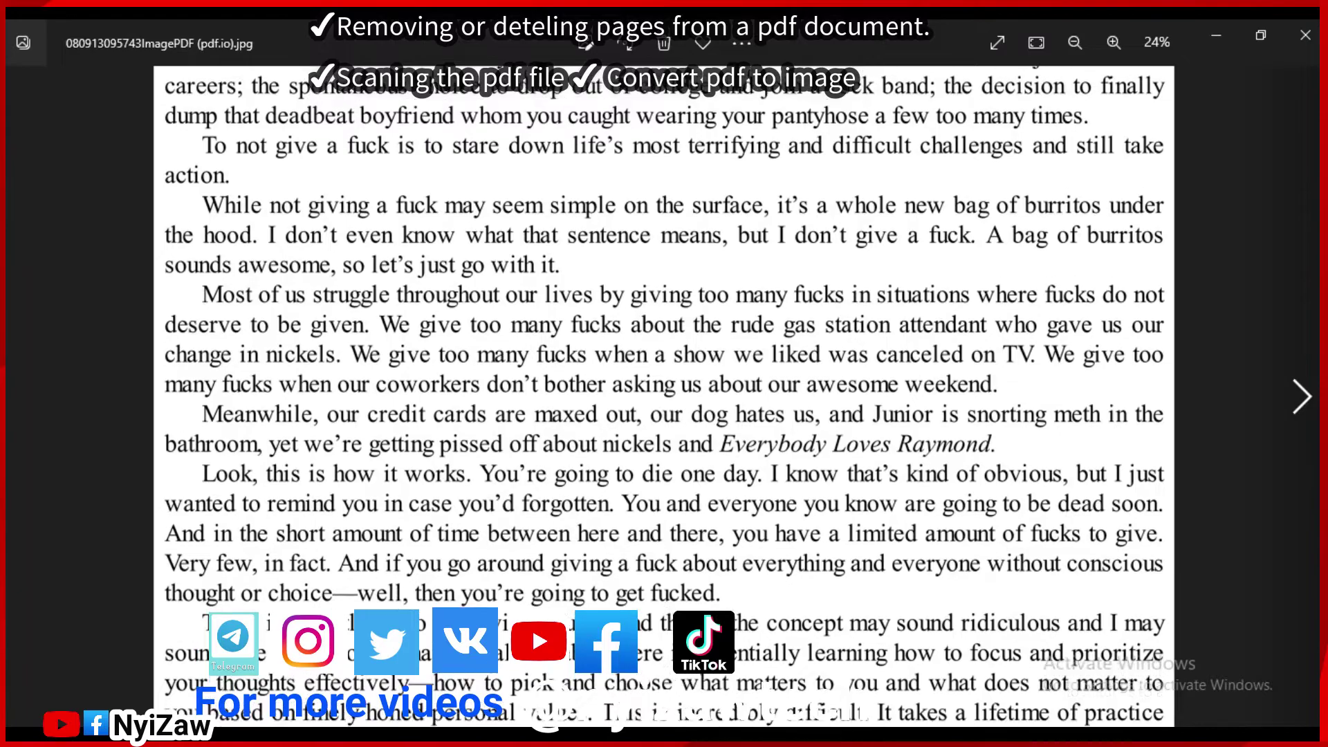
scroll(664, 395, up, 1)
scroll(665, 395, down, 3)
scroll(664, 395, down, 2)
scroll(664, 395, down, 4)
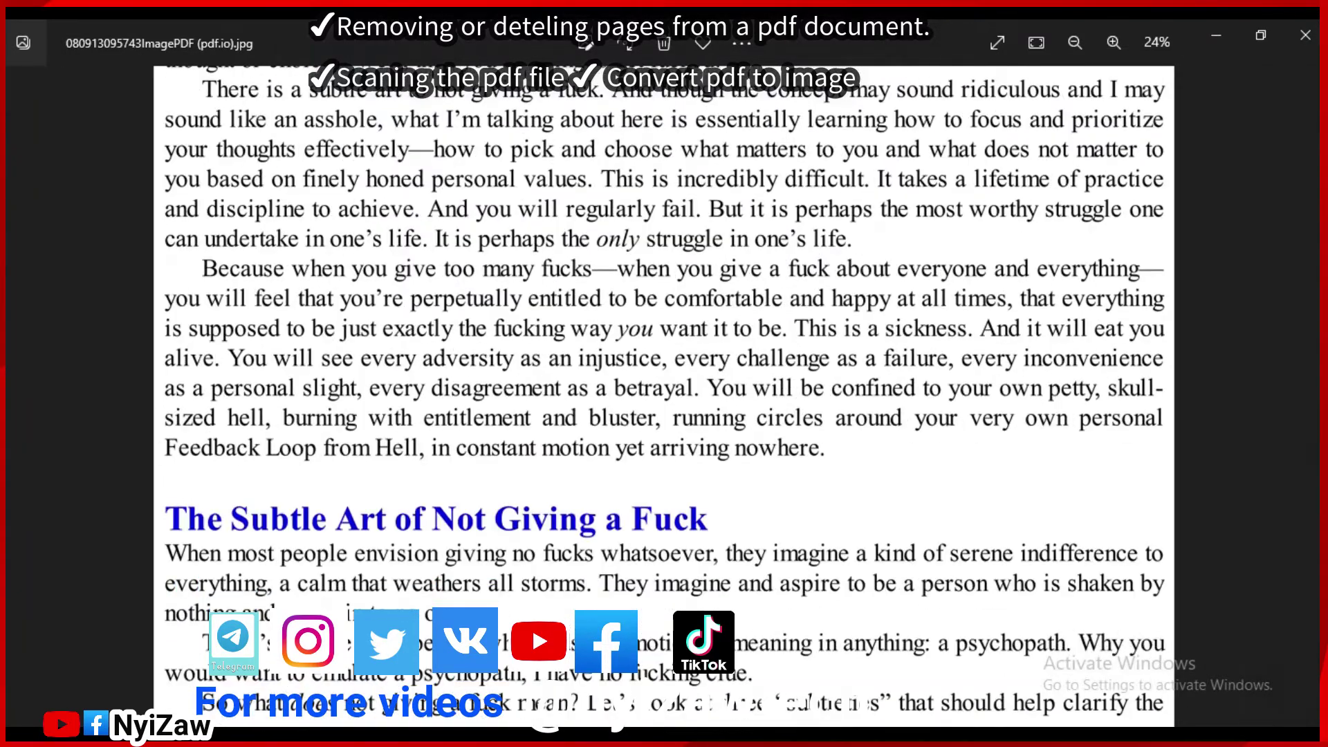
scroll(664, 395, down, 2)
key(ctrl+minus)
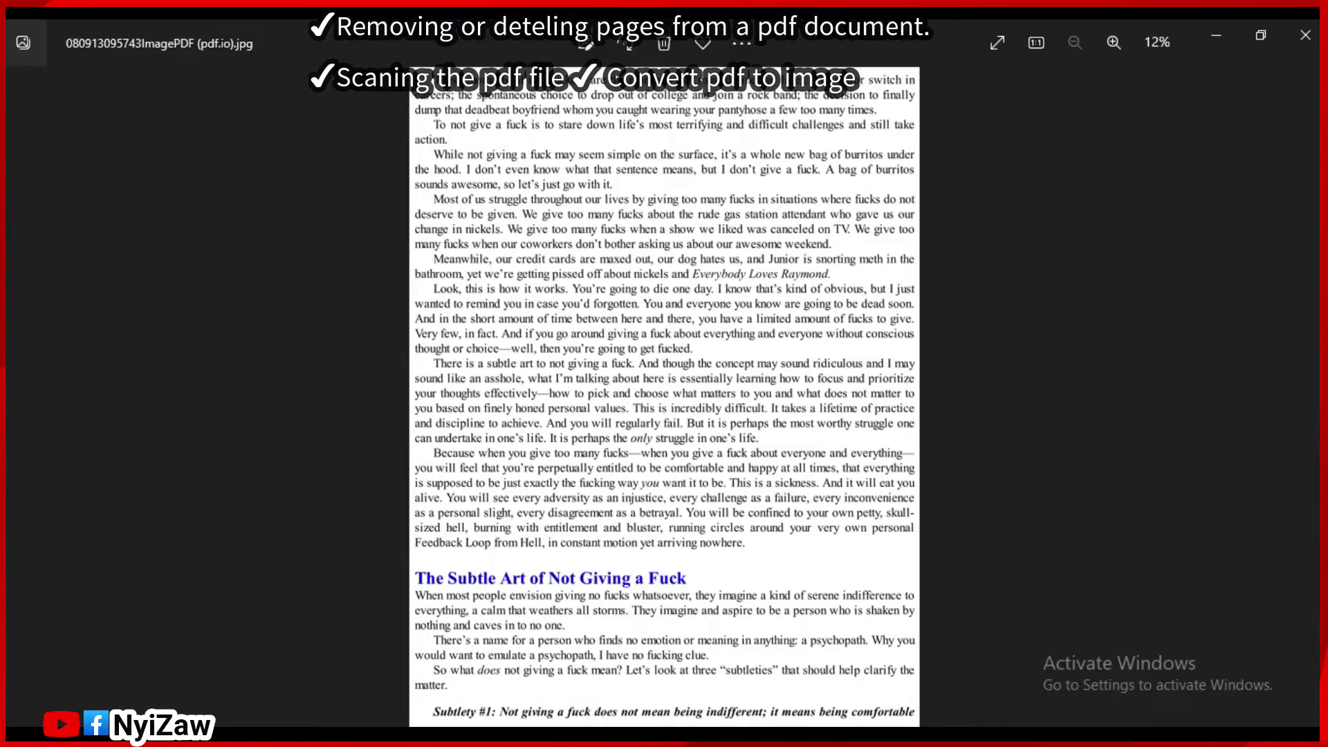
key(ctrl+plus)
key(ctrl+minus)
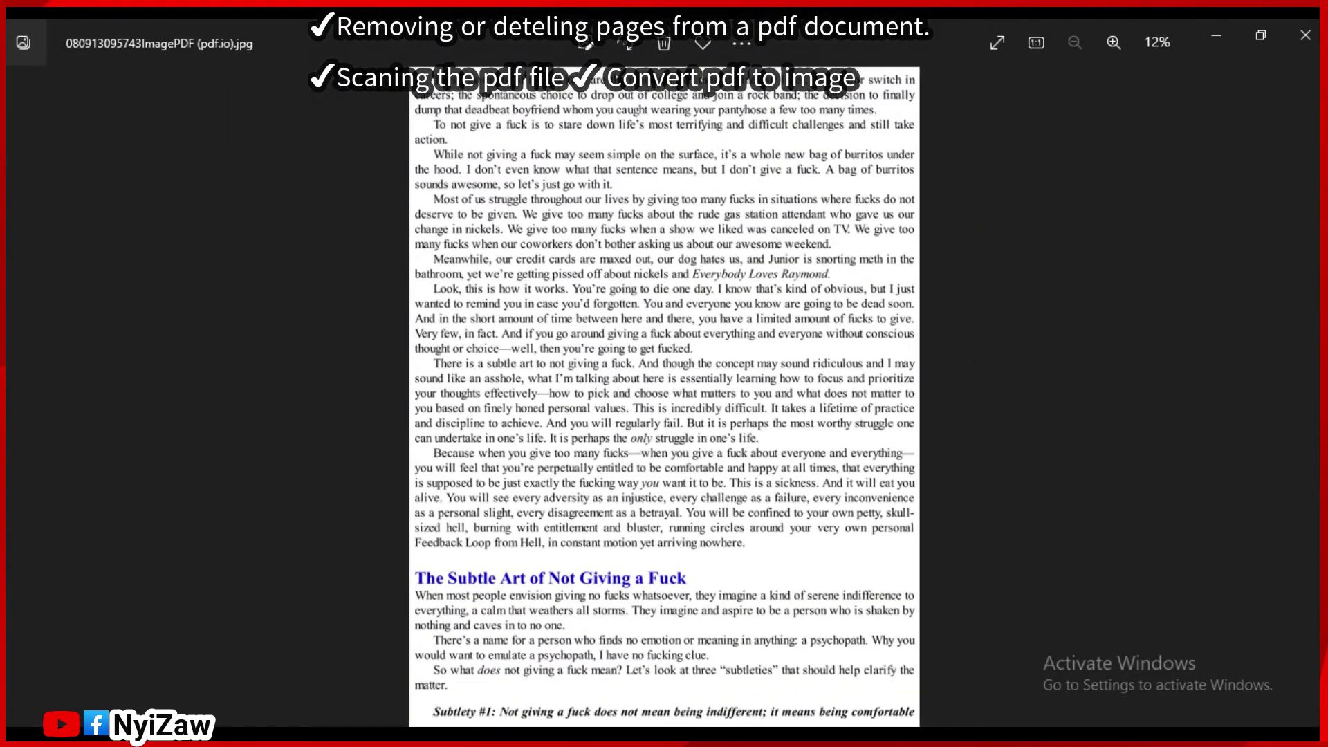